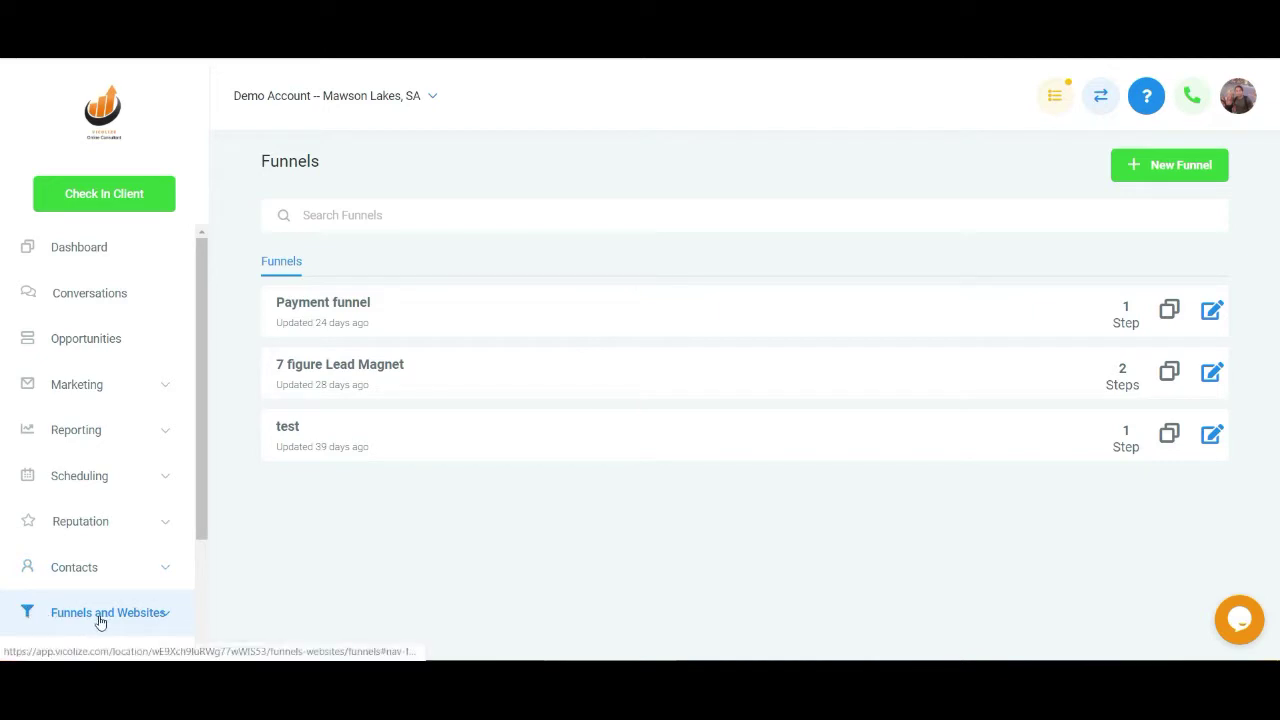
Open the Payment funnel's 'Buy my awesome product' two-step order page in the builder.
{"action": "scroll", "coordinate": [100, 590], "scroll_direction": "down", "scroll_amount": 3}
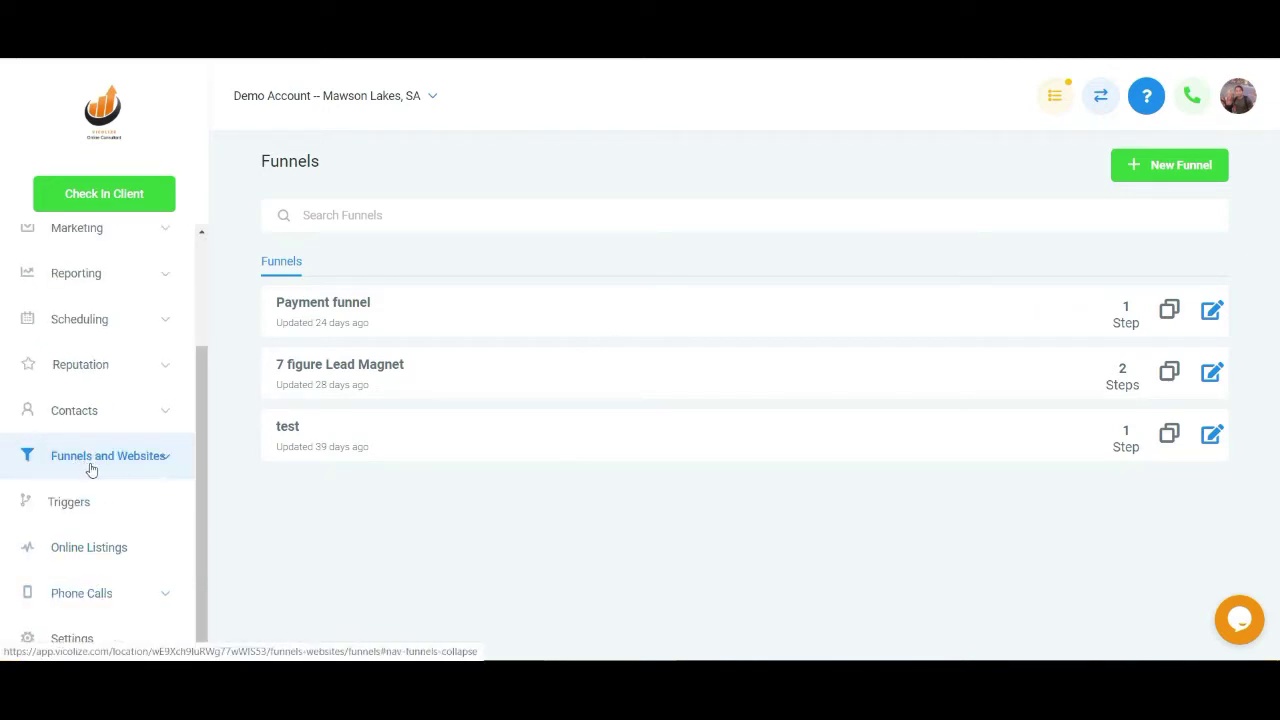
{"action": "left_click", "coordinate": [335, 303]}
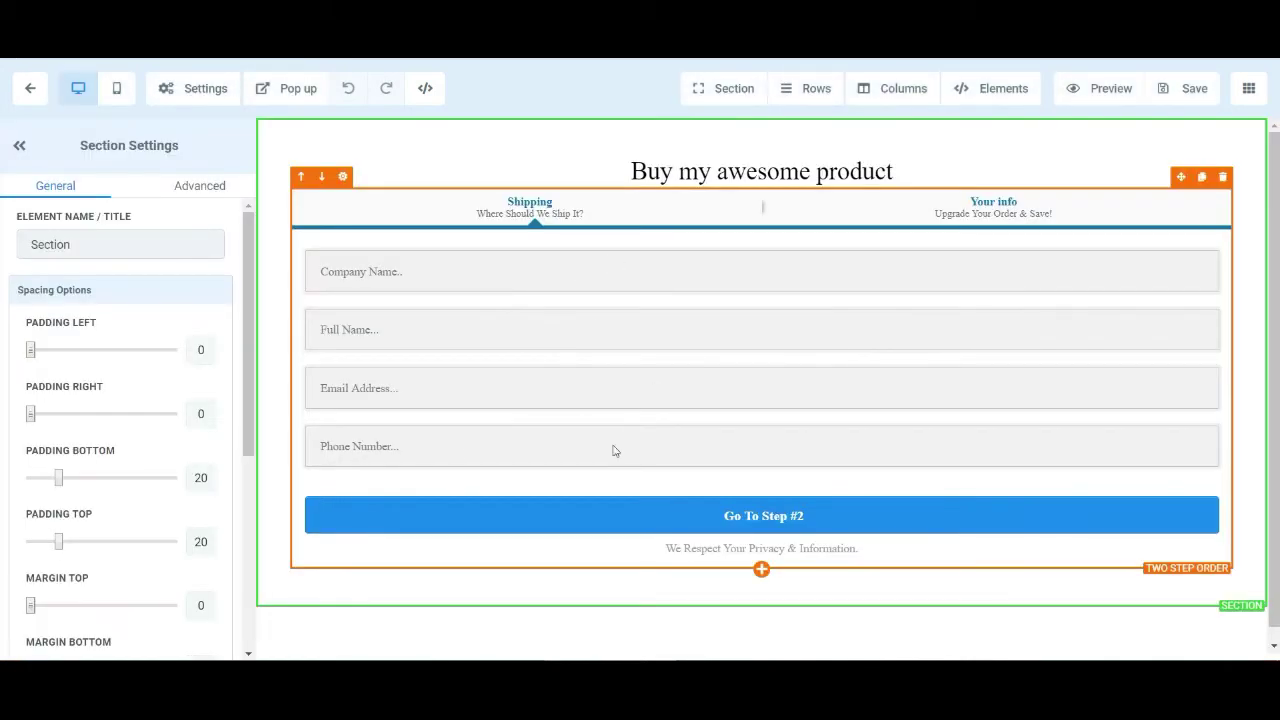
Scroll down the Section Settings panel of the order form page.
{"action": "scroll", "coordinate": [223, 406], "scroll_direction": "down", "scroll_amount": 2}
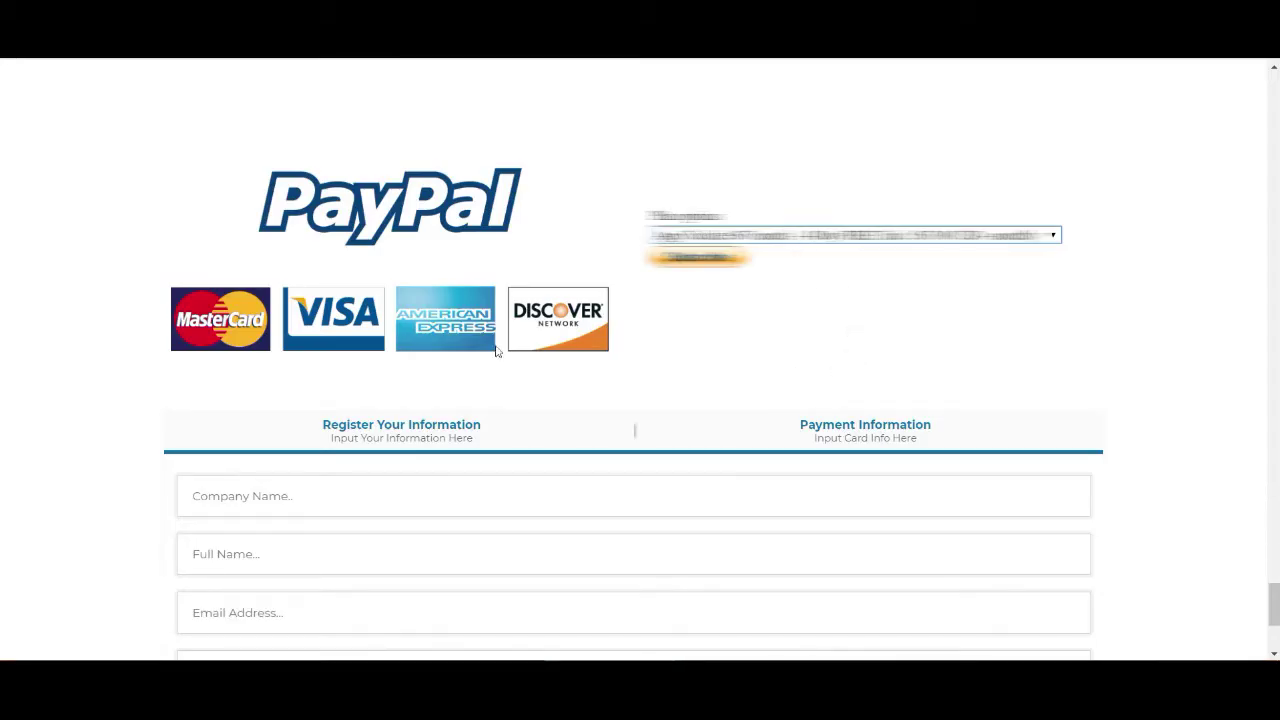
{"action": "scroll", "coordinate": [509, 380], "scroll_direction": "down", "scroll_amount": 2}
{"action": "scroll", "coordinate": [509, 376], "scroll_direction": "up", "scroll_amount": 1}
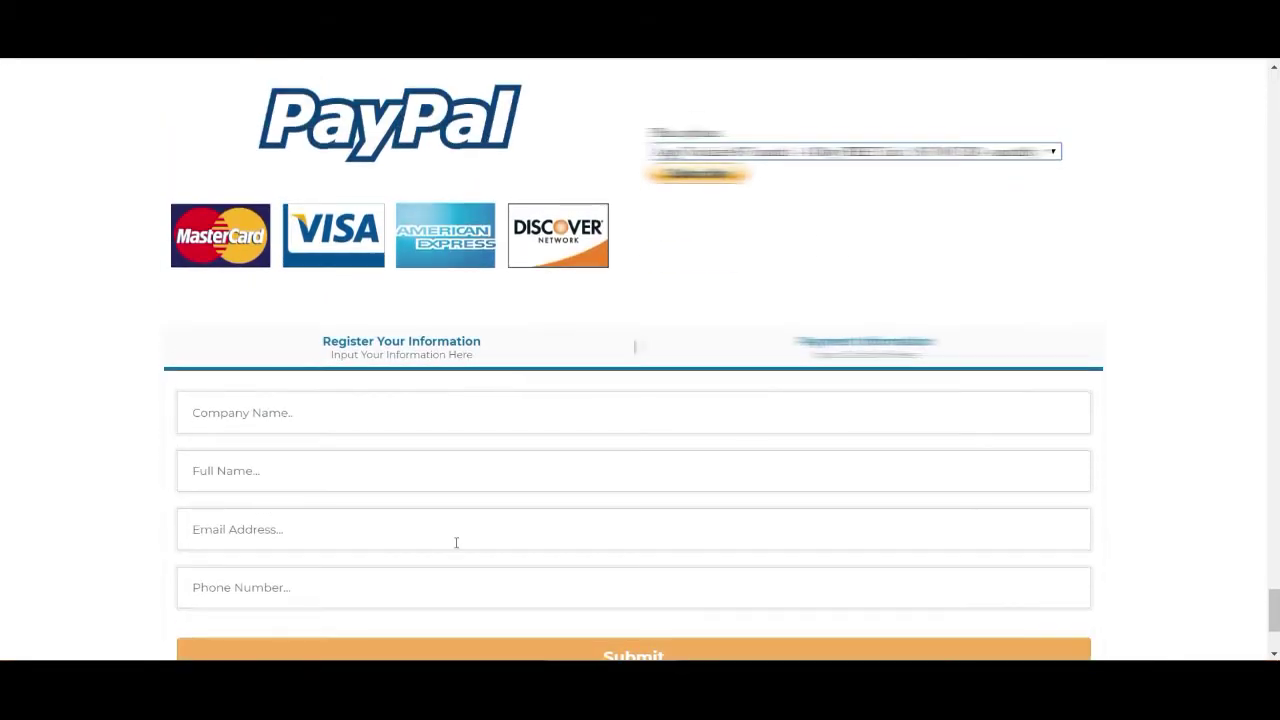
{"action": "scroll", "coordinate": [943, 497], "scroll_direction": "up", "scroll_amount": 1}
{"action": "scroll", "coordinate": [943, 500], "scroll_direction": "down", "scroll_amount": 1}
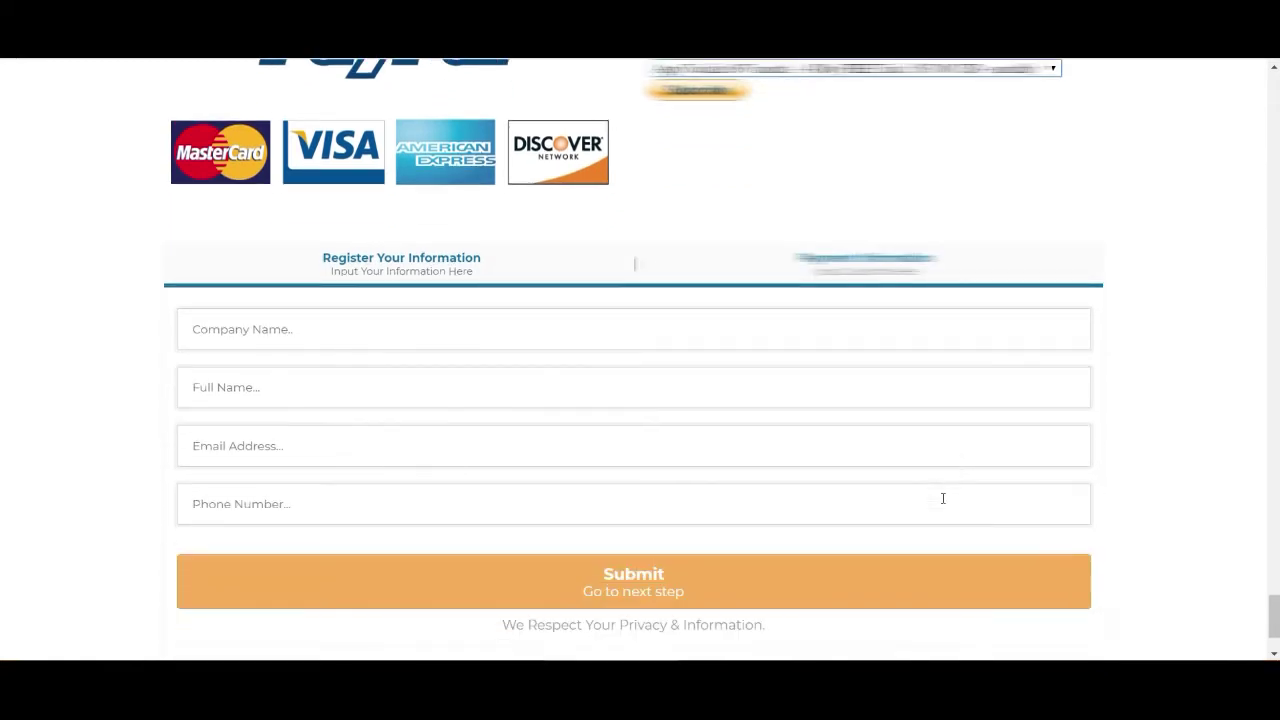
{"action": "scroll", "coordinate": [594, 465], "scroll_direction": "up", "scroll_amount": 1}
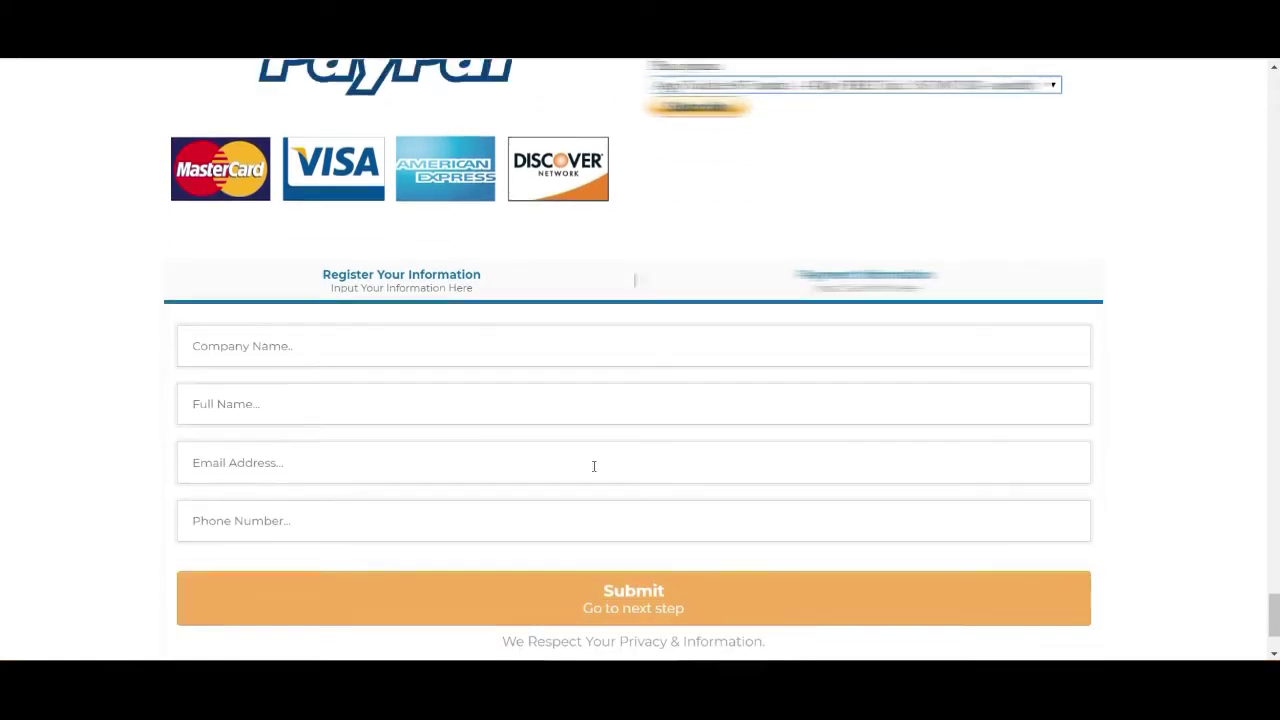
{"action": "scroll", "coordinate": [649, 458], "scroll_direction": "up", "scroll_amount": 2}
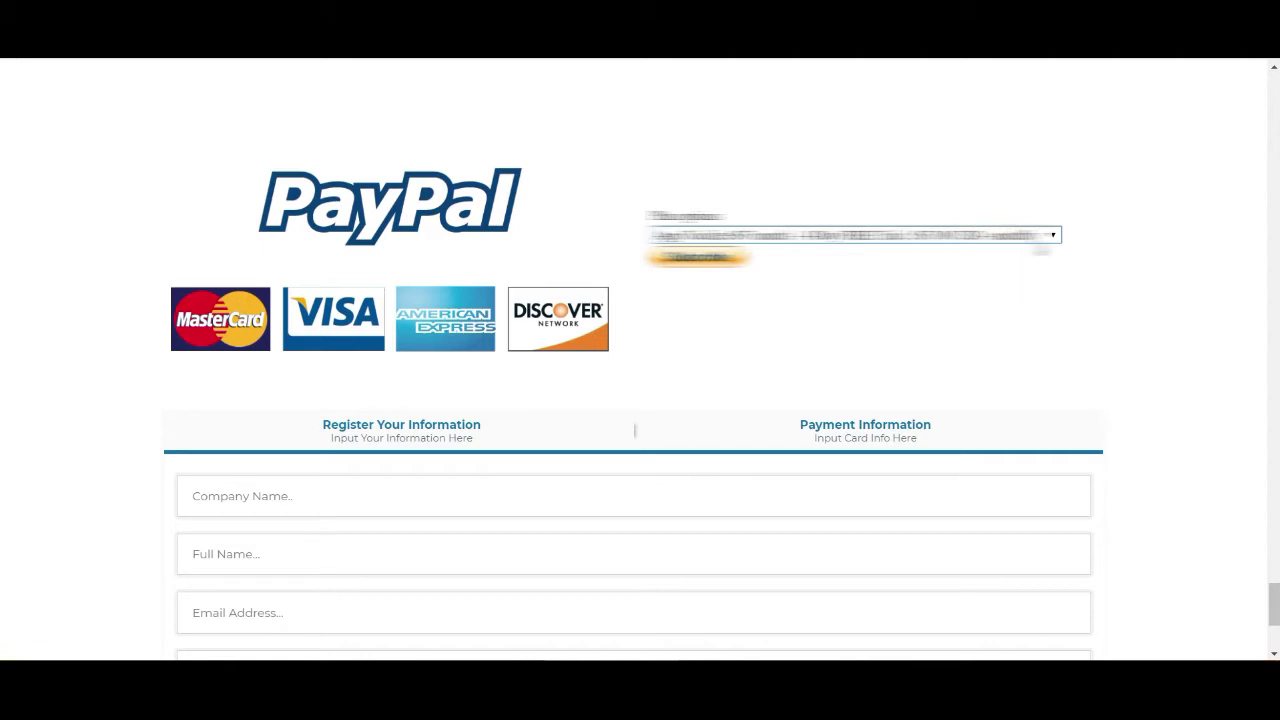
{"action": "left_click", "coordinate": [1055, 236]}
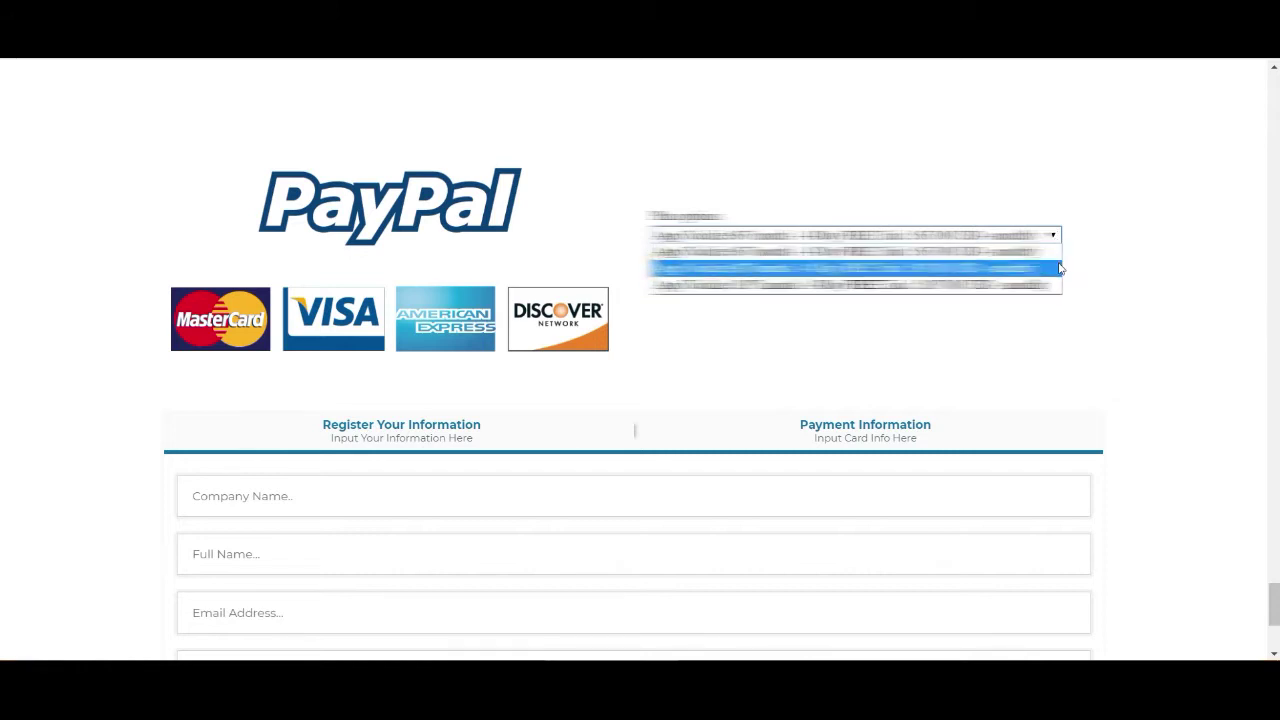
{"action": "left_click", "coordinate": [1128, 275]}
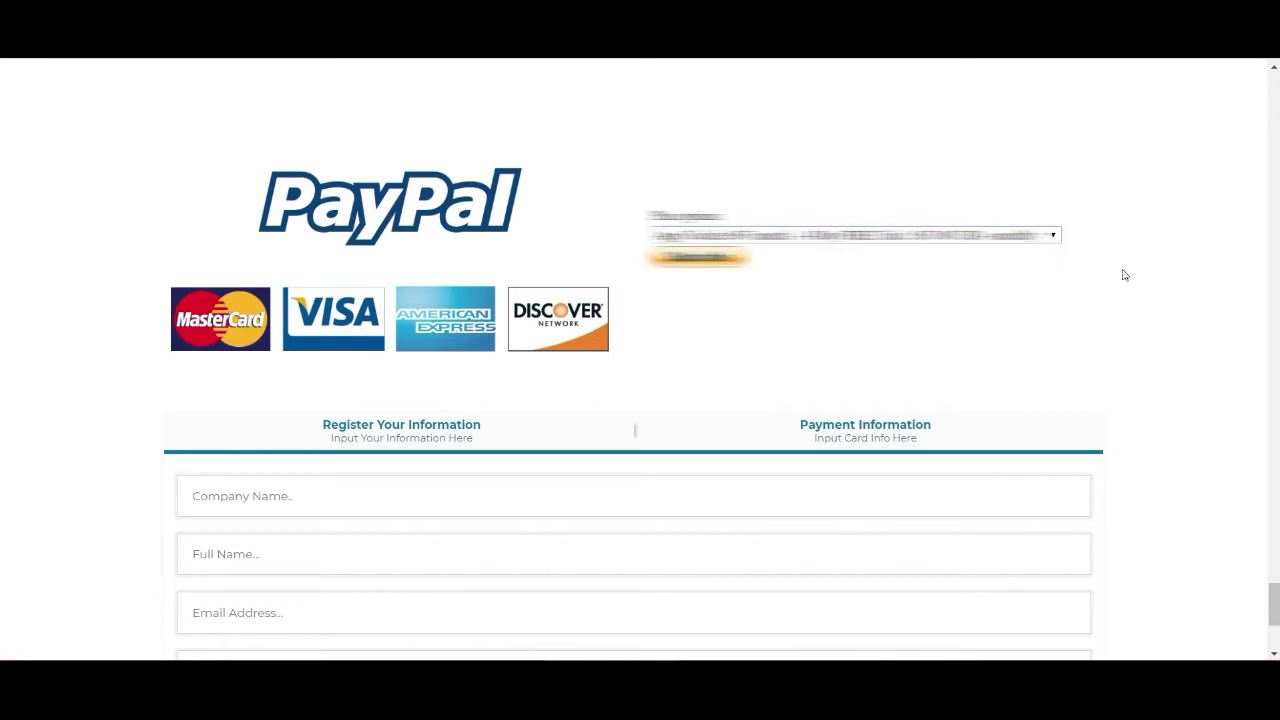
{"action": "scroll", "coordinate": [1008, 309], "scroll_direction": "down", "scroll_amount": 2}
{"action": "scroll", "coordinate": [1010, 311], "scroll_direction": "up", "scroll_amount": 1}
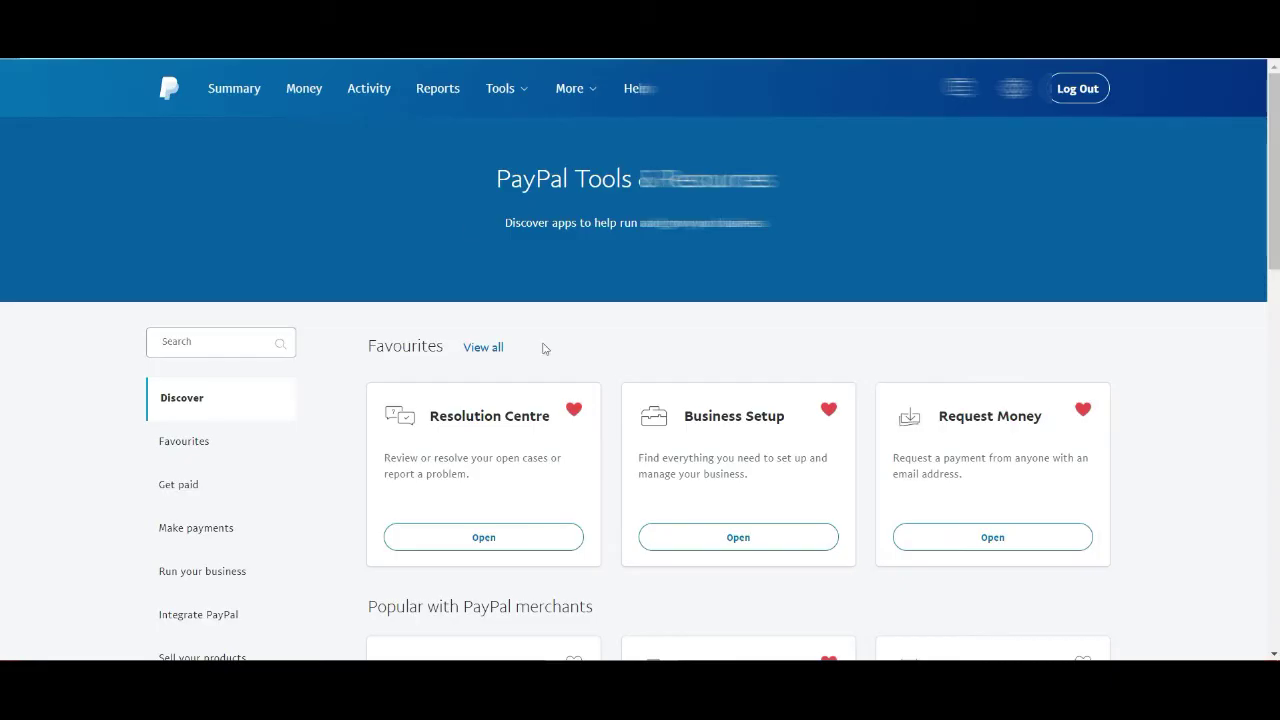
Go to Tools > All Tools in PayPal and open PayPal Buttons.
{"action": "scroll", "coordinate": [574, 409], "scroll_direction": "down", "scroll_amount": 3}
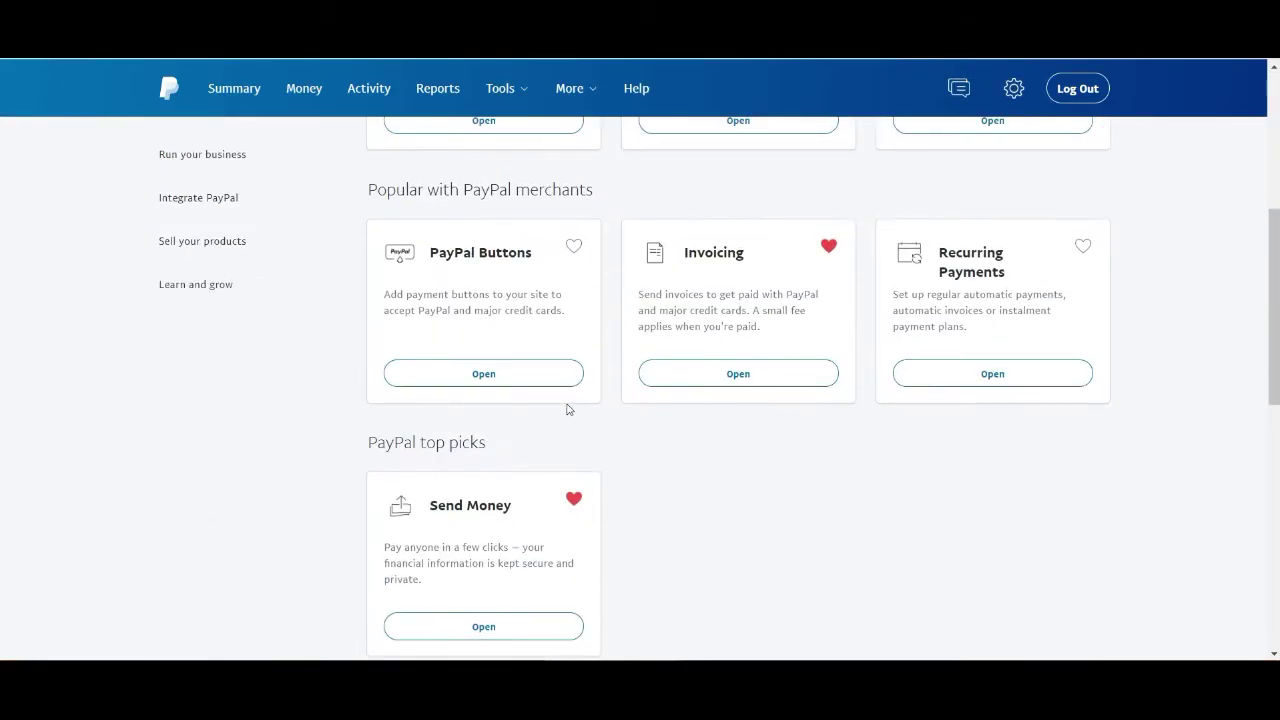
{"action": "left_click", "coordinate": [510, 106]}
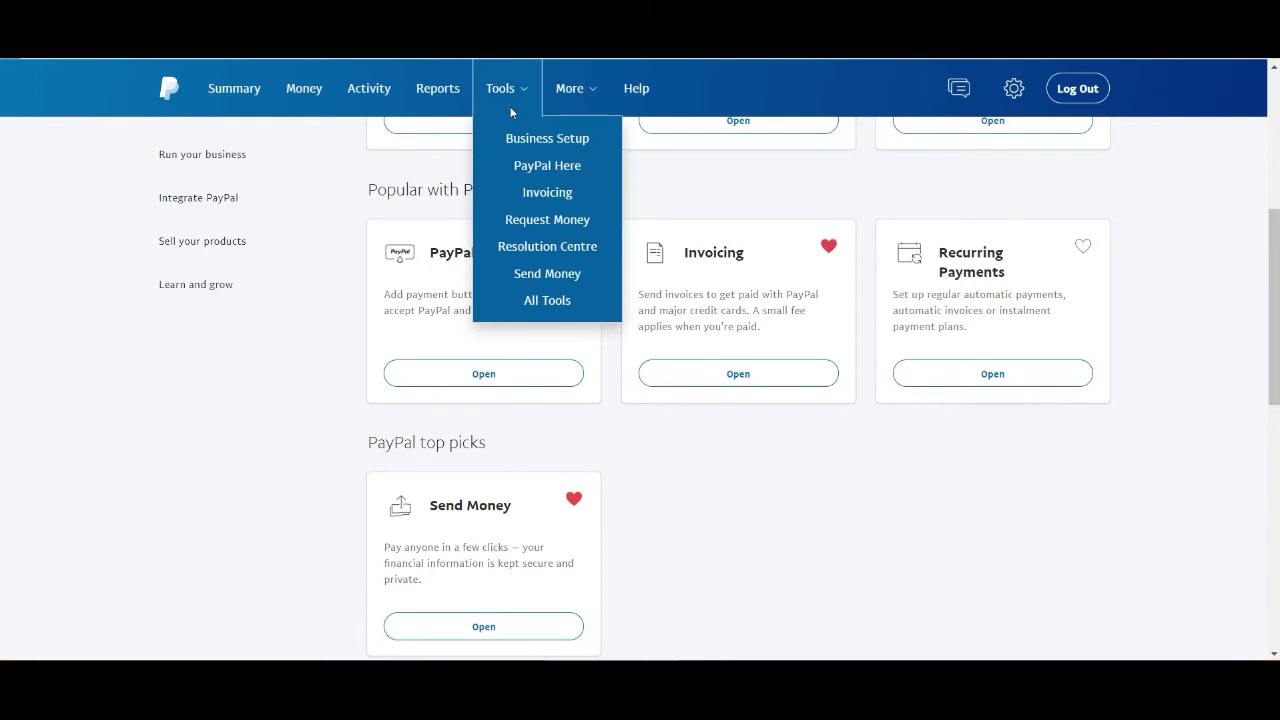
{"action": "left_click", "coordinate": [531, 297]}
{"action": "left_click", "coordinate": [509, 375]}
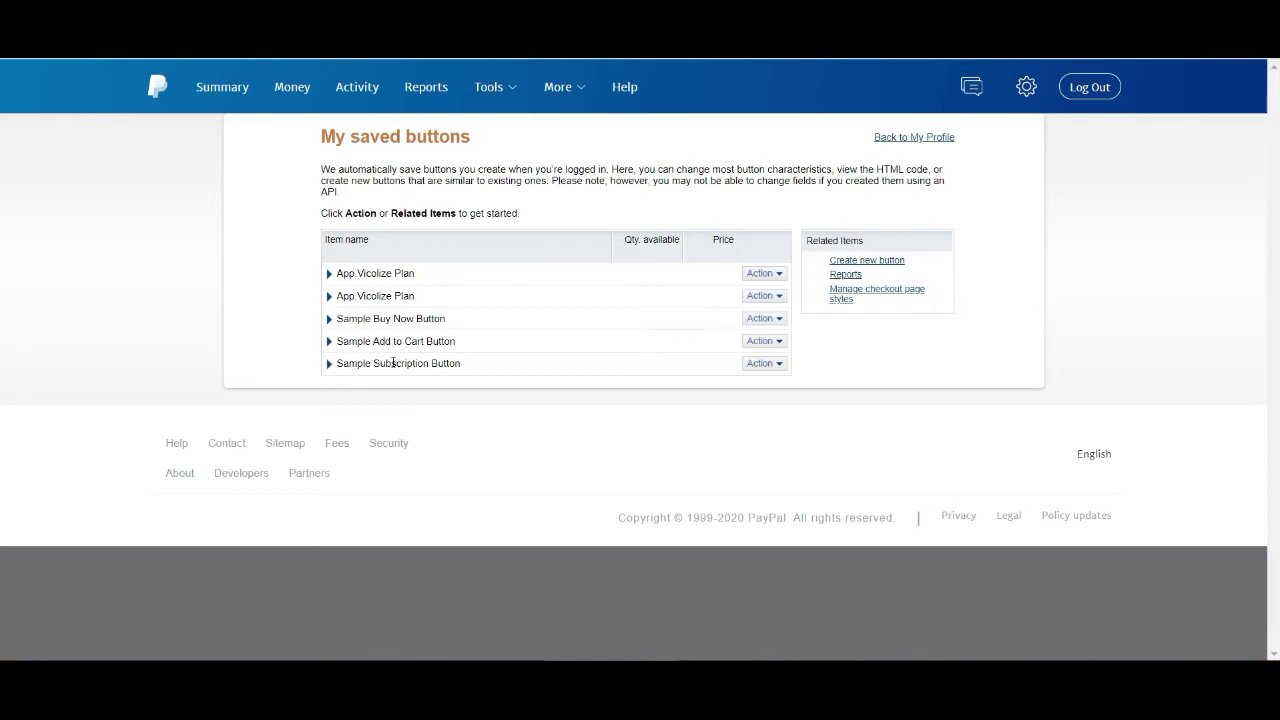
Show the actions for the Sample Subscription Button under My saved buttons.
{"action": "left_click", "coordinate": [762, 364]}
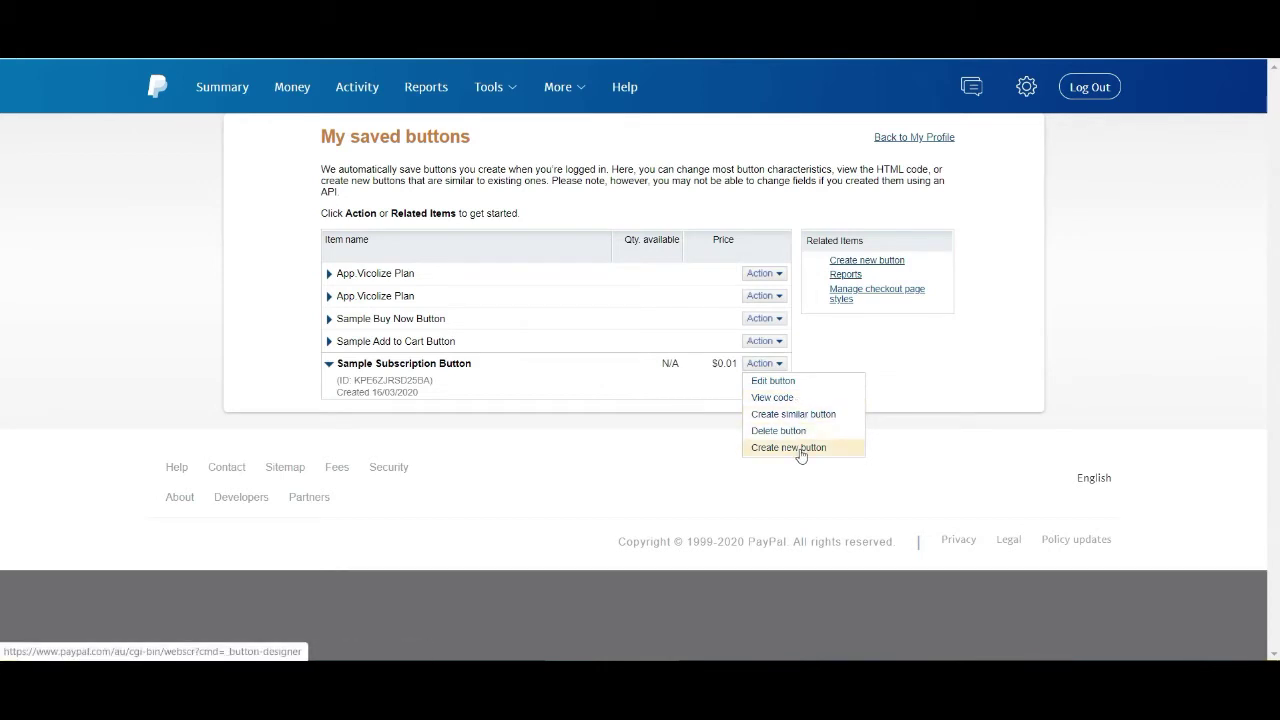
{"action": "left_click", "coordinate": [768, 318]}
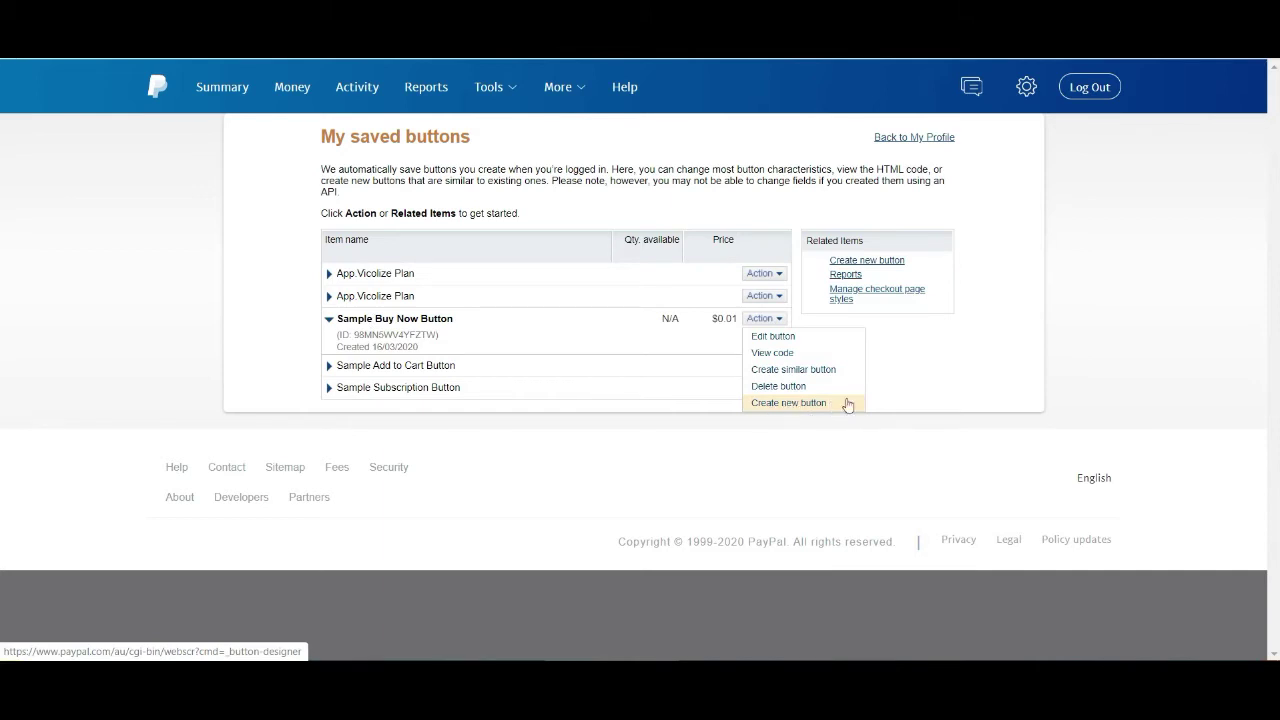
{"action": "left_click", "coordinate": [330, 387]}
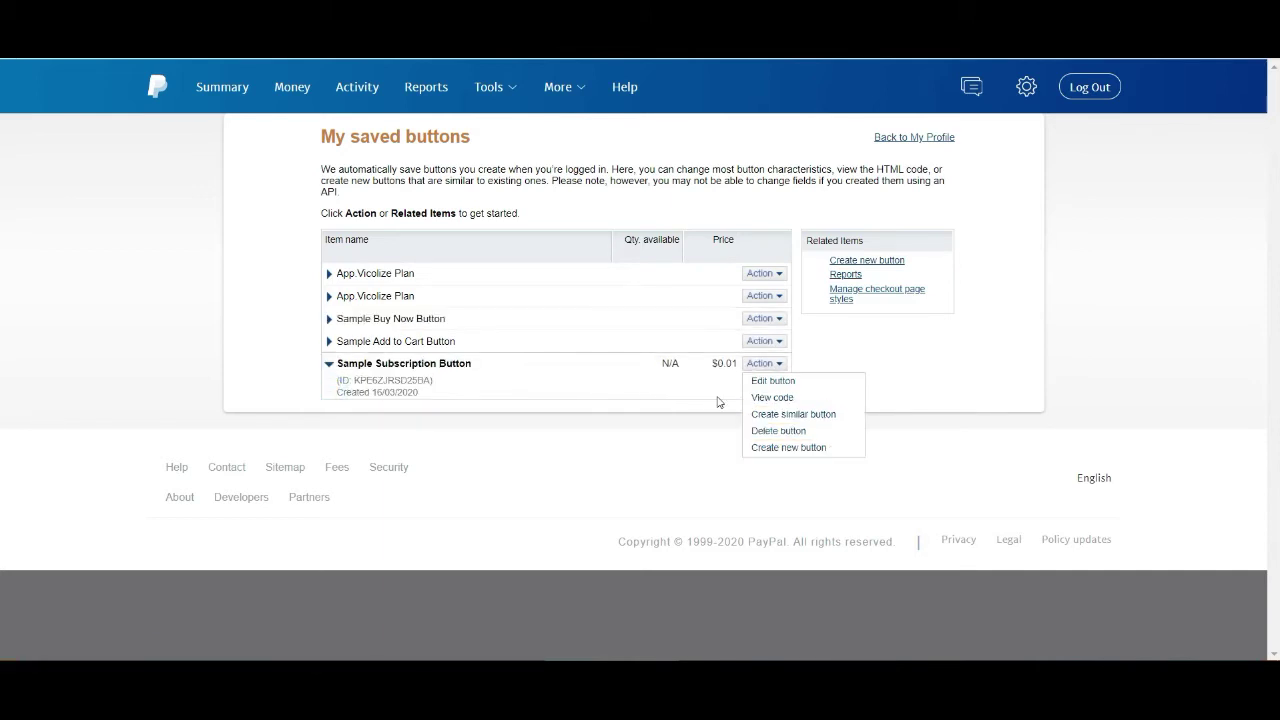
Start a new PayPal button and set its type to Subscriptions.
{"action": "left_click", "coordinate": [775, 447]}
{"action": "scroll", "coordinate": [690, 438], "scroll_direction": "down", "scroll_amount": 3}
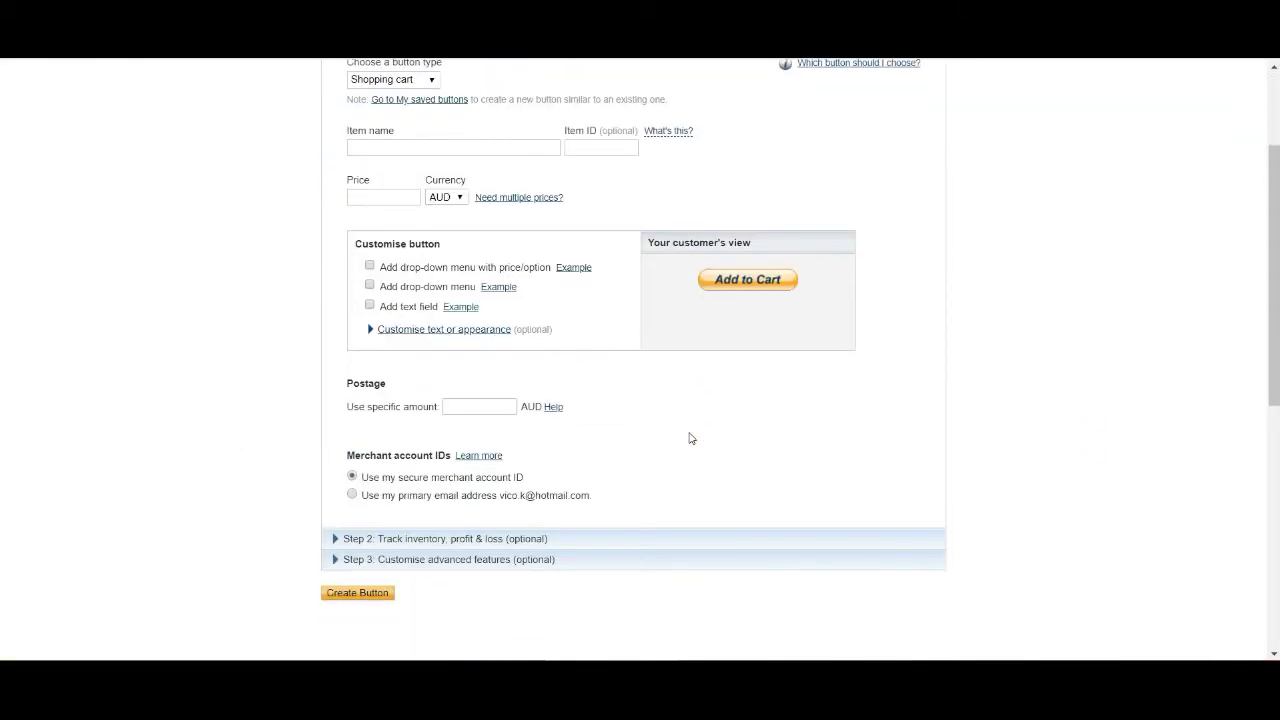
{"action": "scroll", "coordinate": [690, 438], "scroll_direction": "up", "scroll_amount": 1}
{"action": "scroll", "coordinate": [690, 438], "scroll_direction": "down", "scroll_amount": 1}
{"action": "scroll", "coordinate": [690, 438], "scroll_direction": "up", "scroll_amount": 2}
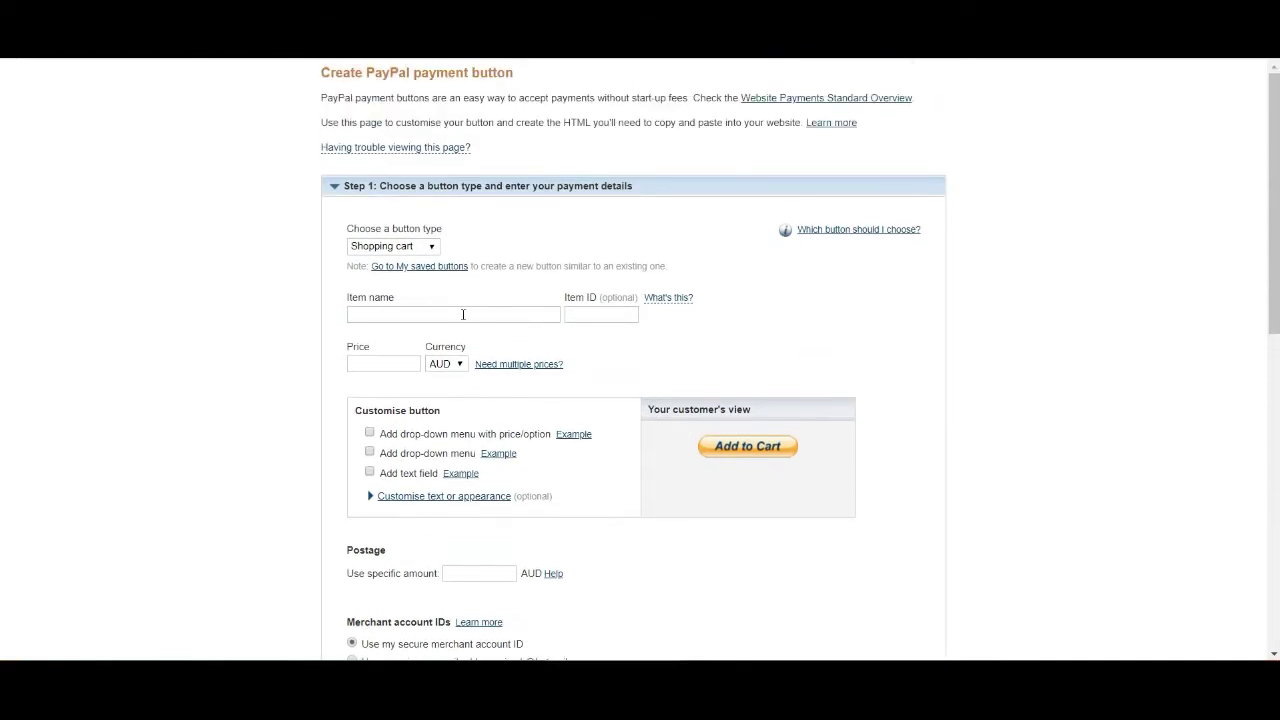
{"action": "scroll", "coordinate": [896, 370], "scroll_direction": "down", "scroll_amount": 1}
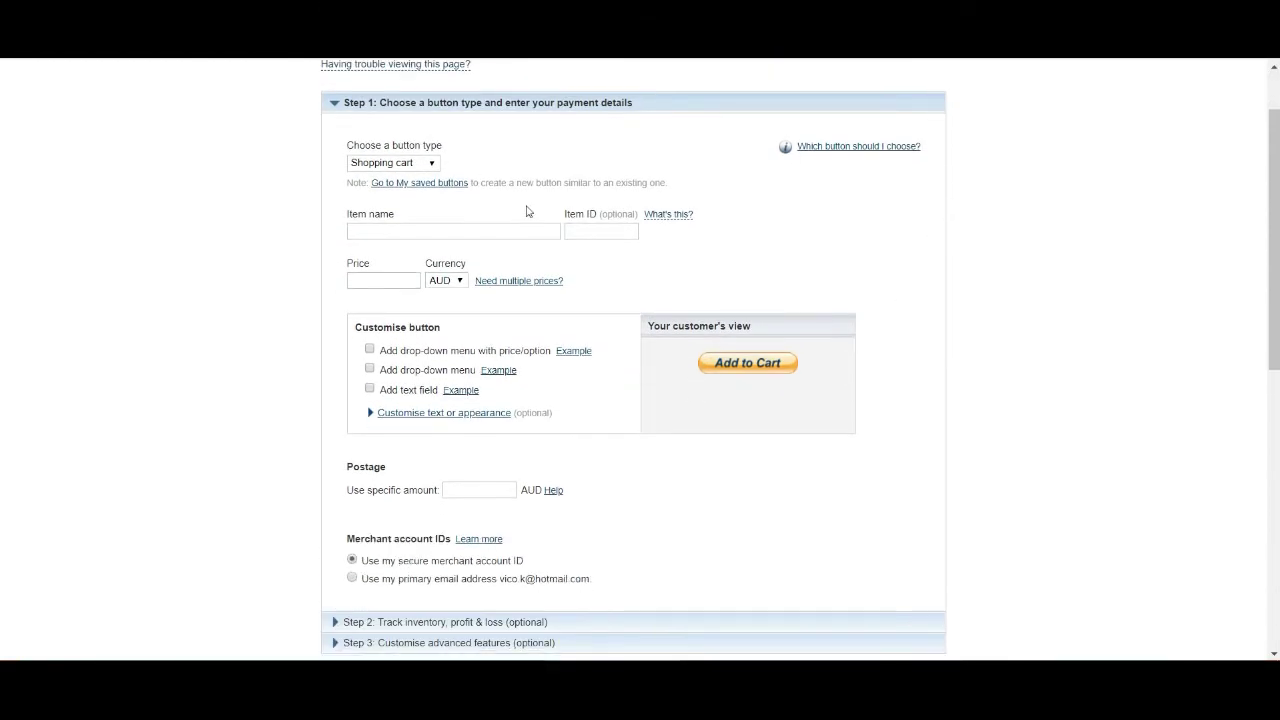
{"action": "left_click", "coordinate": [431, 164]}
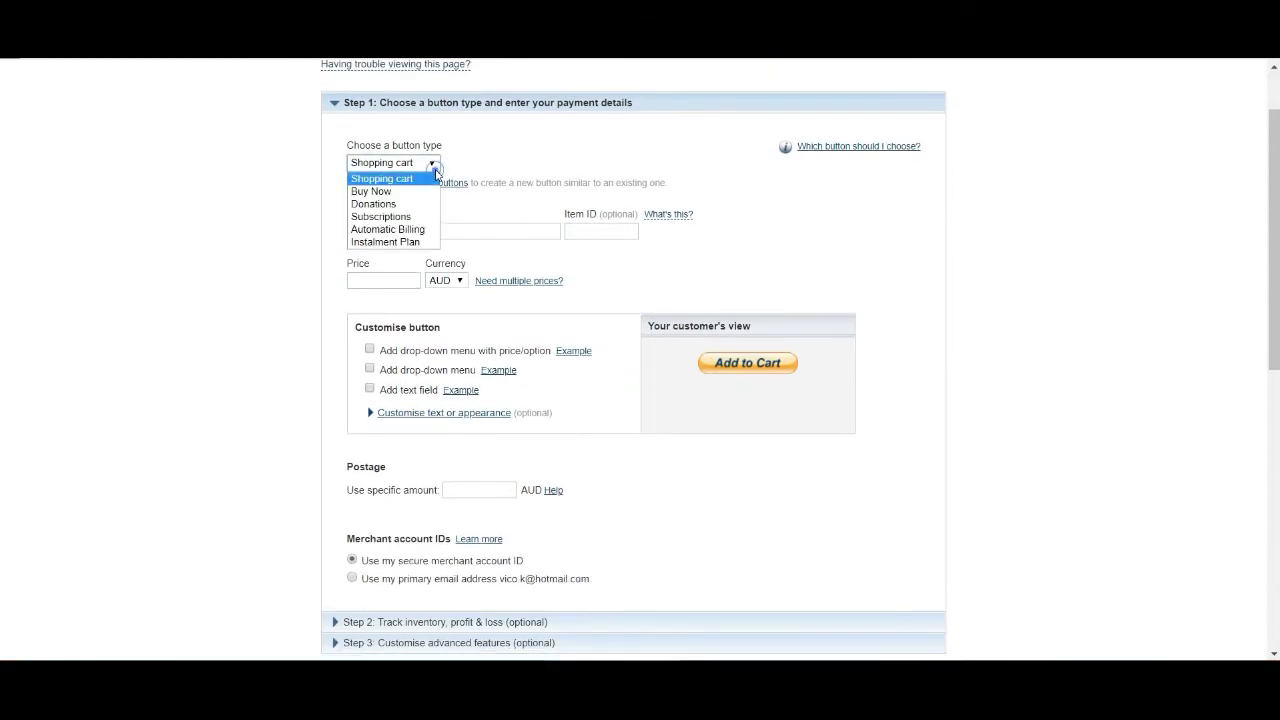
{"action": "left_click", "coordinate": [418, 217]}
Enter 'Testing Plan' as the subscription's item name.
{"action": "left_click", "coordinate": [436, 232]}
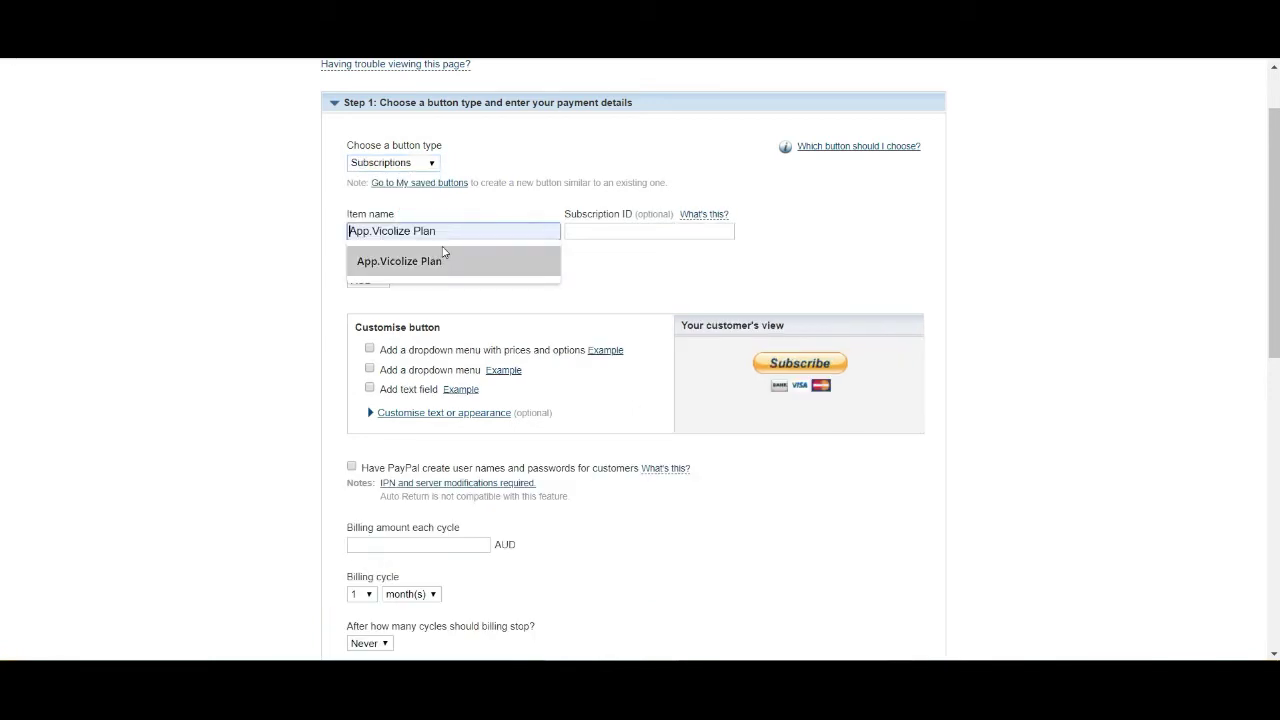
{"action": "left_click", "coordinate": [443, 230]}
{"action": "type", "text": "Testing"}
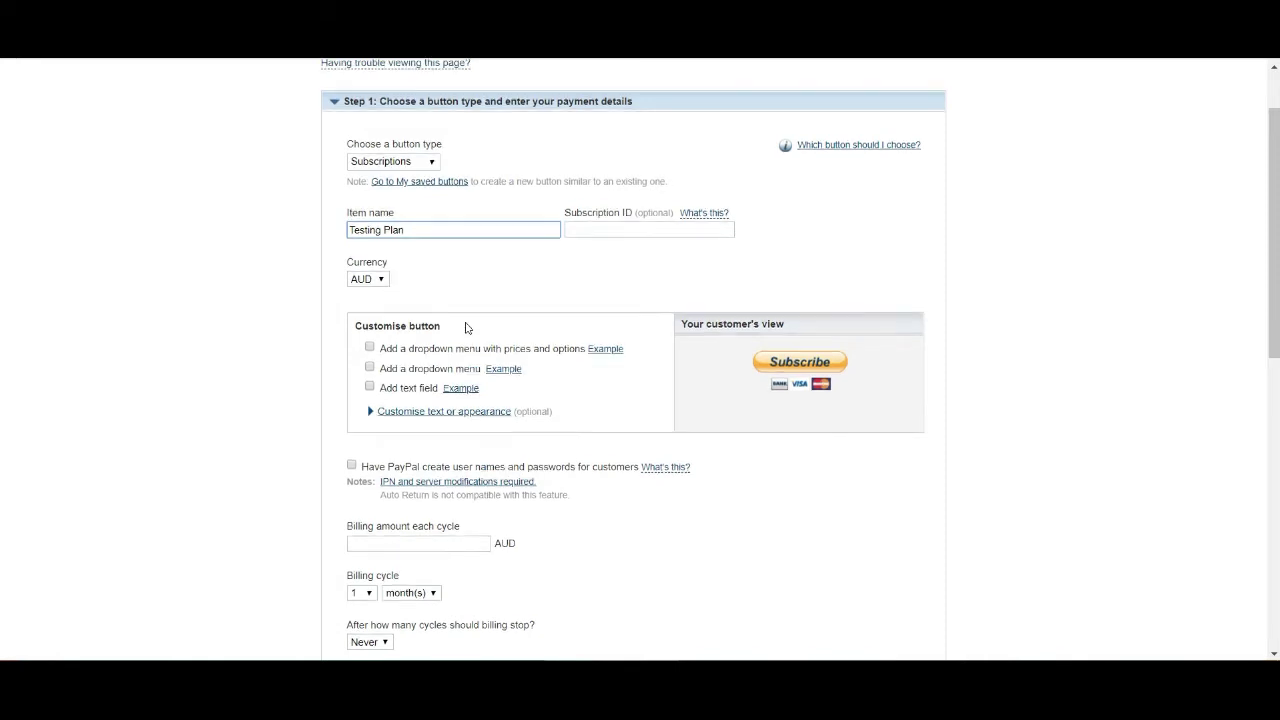
{"action": "scroll", "coordinate": [460, 325], "scroll_direction": "down", "scroll_amount": 2}
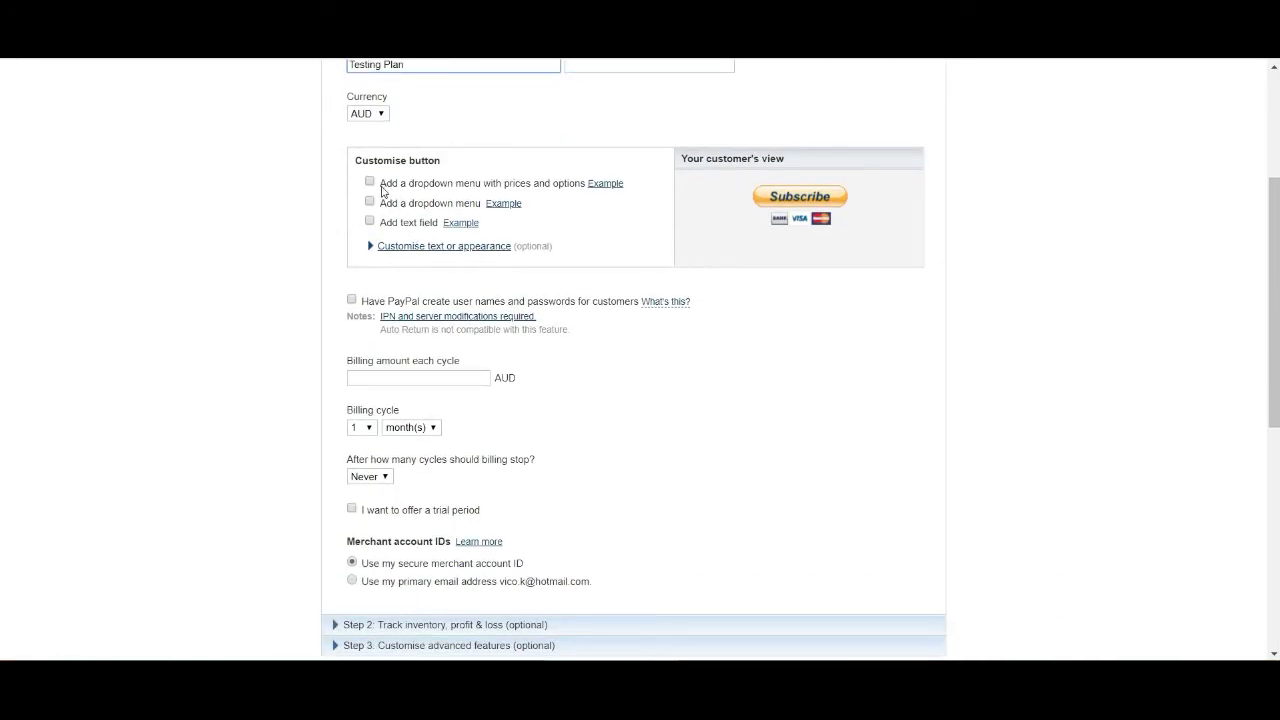
{"action": "scroll", "coordinate": [388, 268], "scroll_direction": "up", "scroll_amount": 1}
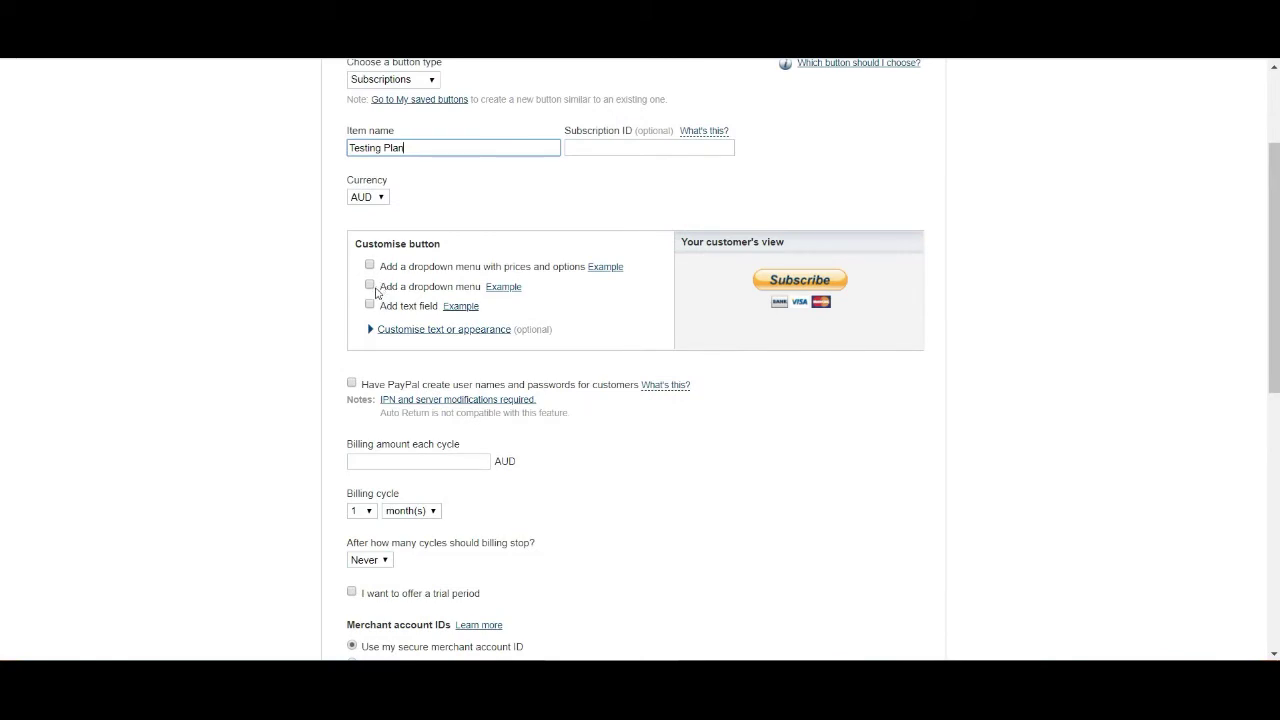
Add a price dropdown to the button, with Option 1 billed Monthly.
{"action": "left_click", "coordinate": [369, 266]}
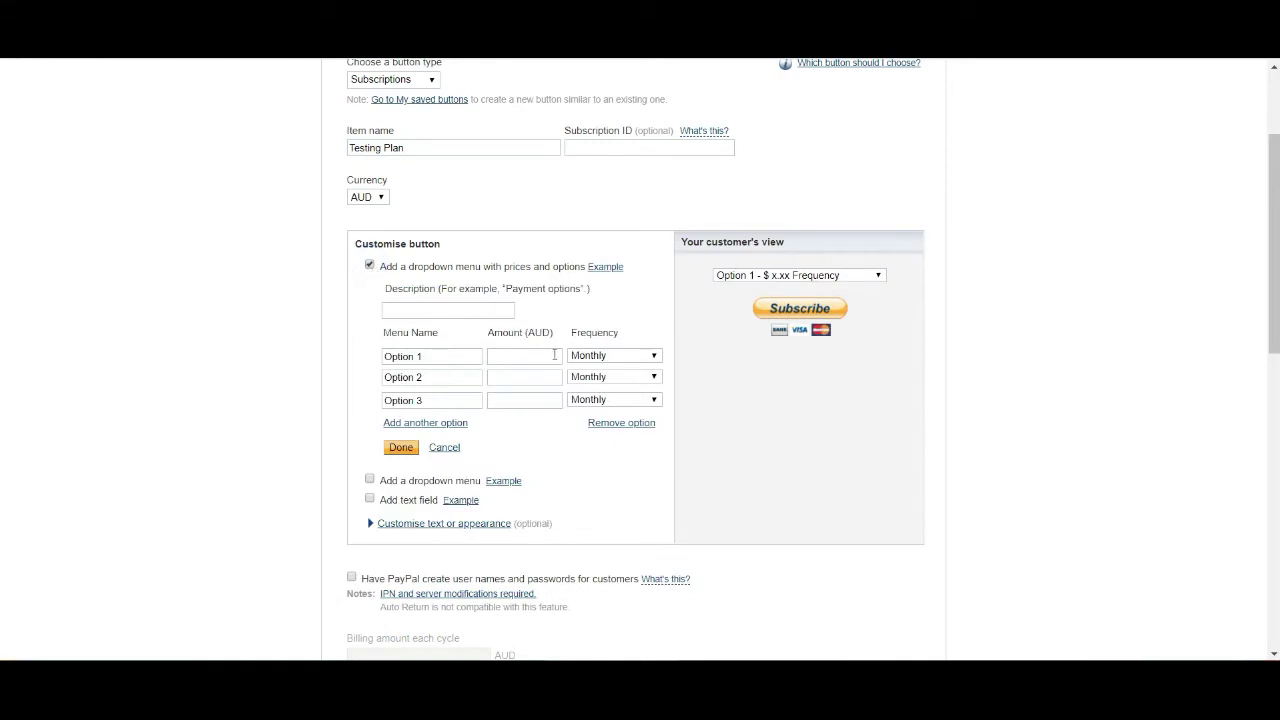
{"action": "left_click", "coordinate": [468, 354]}
{"action": "left_click", "coordinate": [514, 349]}
{"action": "left_click", "coordinate": [534, 377]}
{"action": "left_click", "coordinate": [531, 378]}
{"action": "left_click", "coordinate": [1133, 369]}
{"action": "left_click", "coordinate": [655, 357]}
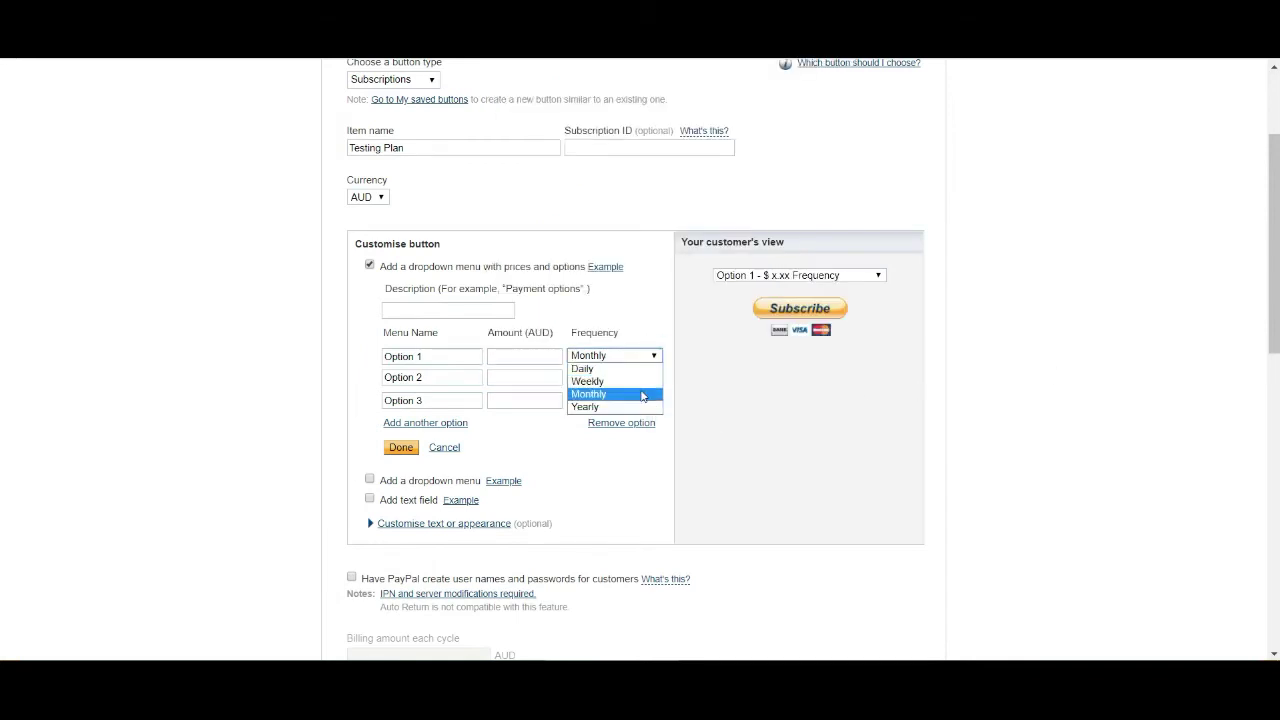
{"action": "left_click", "coordinate": [643, 395]}
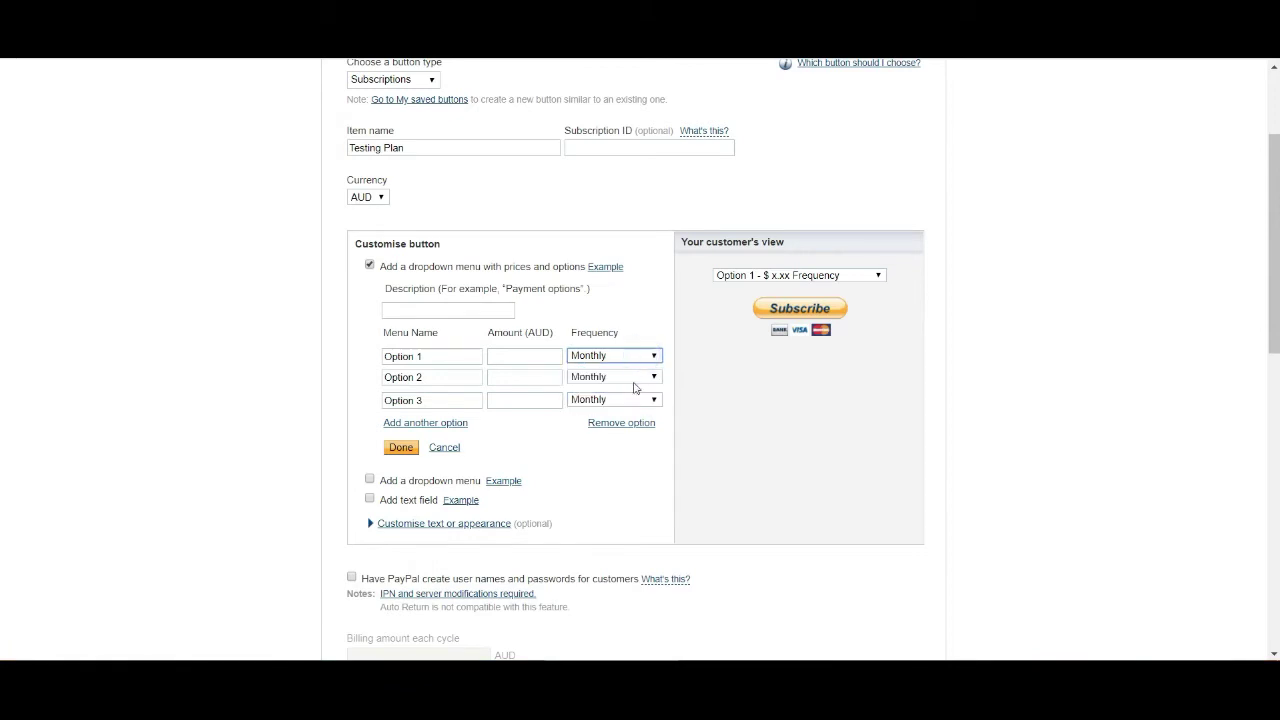
{"action": "scroll", "coordinate": [443, 420], "scroll_direction": "down", "scroll_amount": 2}
{"action": "scroll", "coordinate": [448, 386], "scroll_direction": "up", "scroll_amount": 1}
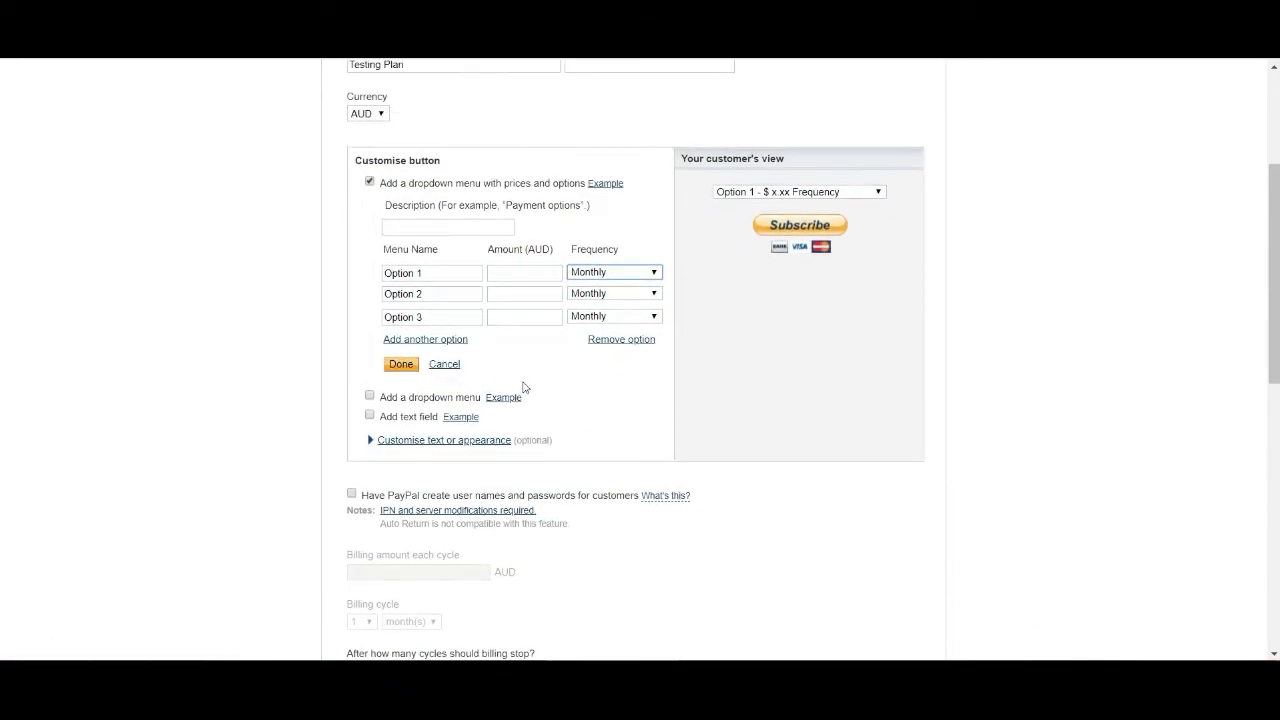
Price Options 1–3 at 10, 20 and 30 AUD and type a test description.
{"action": "left_click", "coordinate": [544, 276]}
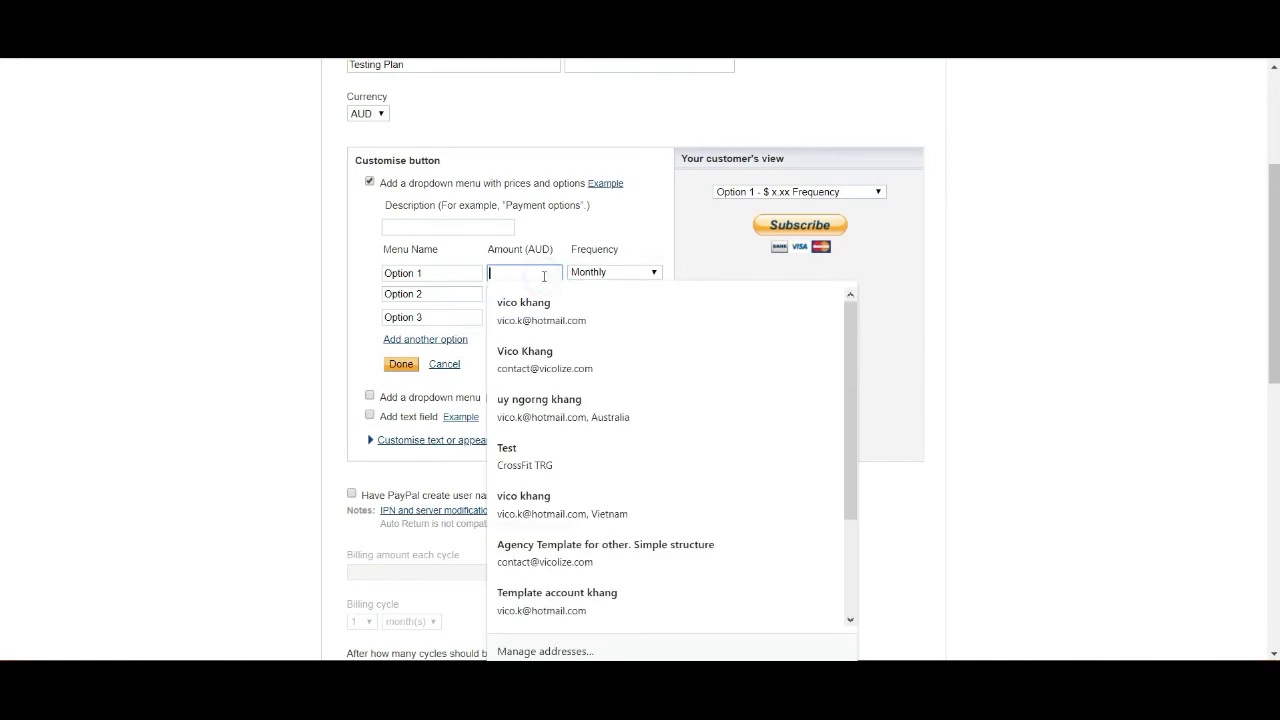
{"action": "type", "text": "10"}
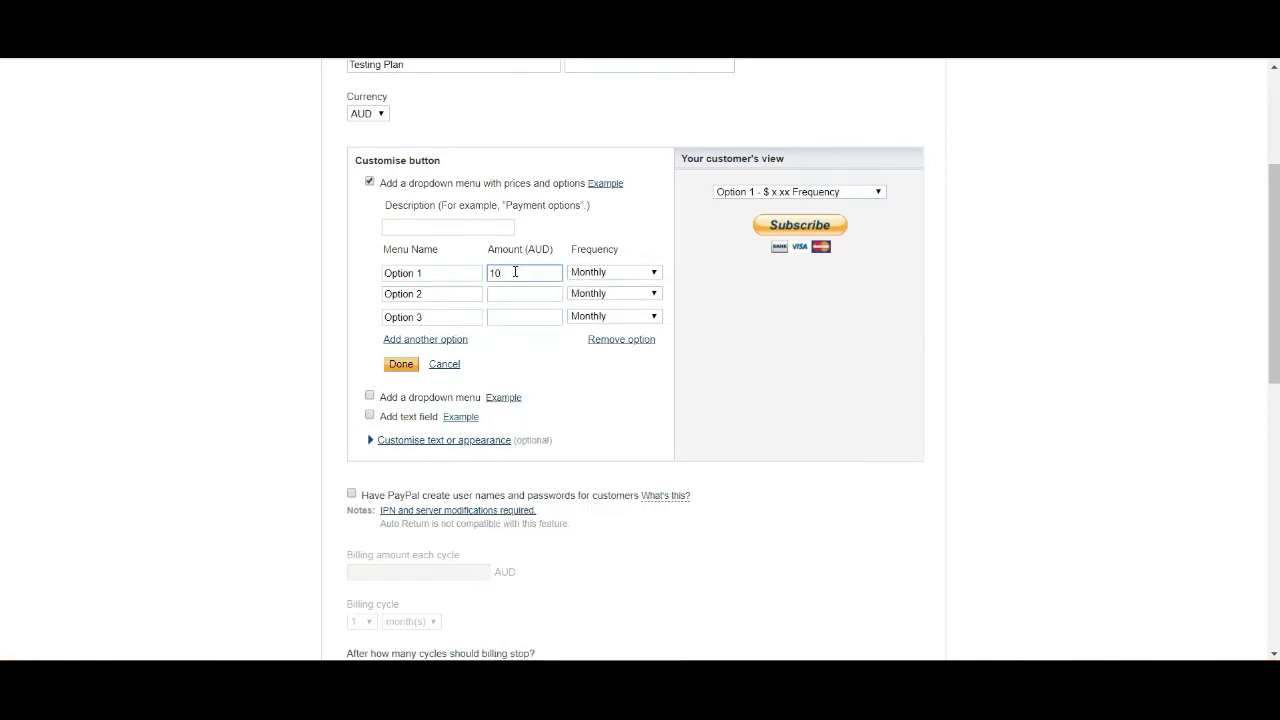
{"action": "left_click", "coordinate": [518, 291]}
{"action": "type", "text": "20"}
{"action": "left_click", "coordinate": [555, 316]}
{"action": "type", "text": "30"}
{"action": "scroll", "coordinate": [505, 314], "scroll_direction": "up", "scroll_amount": 1}
{"action": "left_click", "coordinate": [485, 309]}
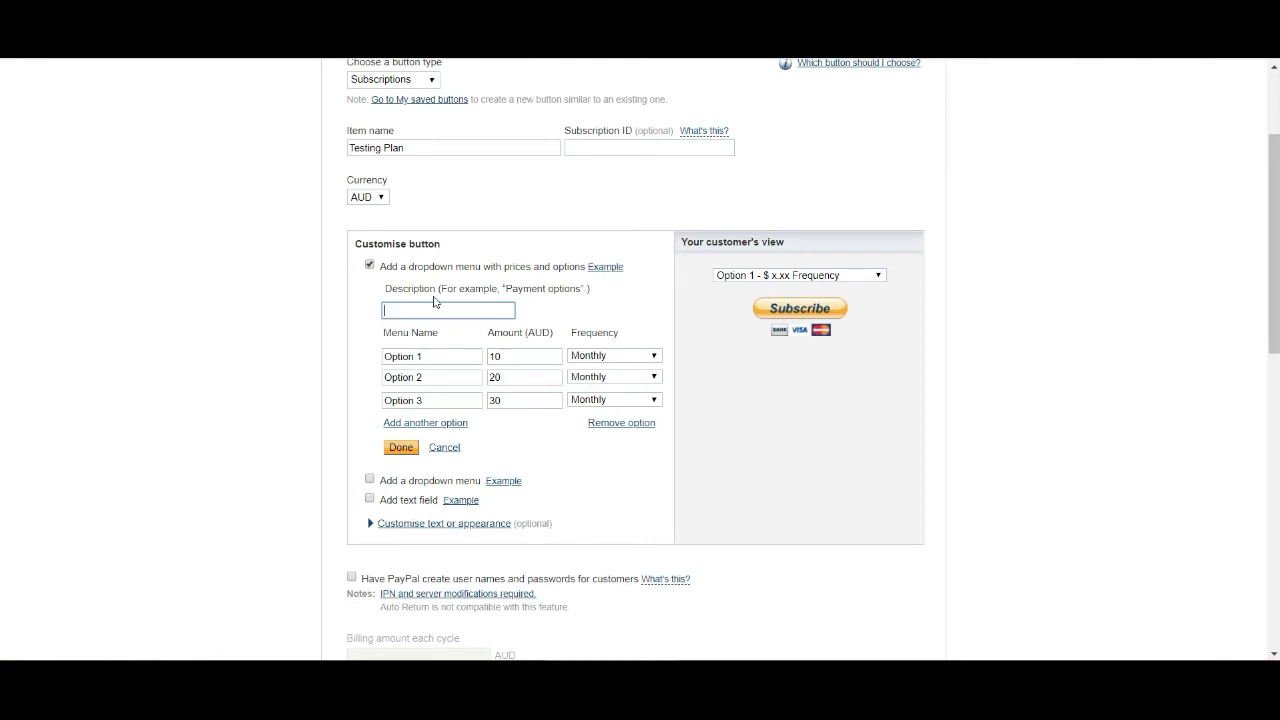
{"action": "type", "text": "TestinThis is"}
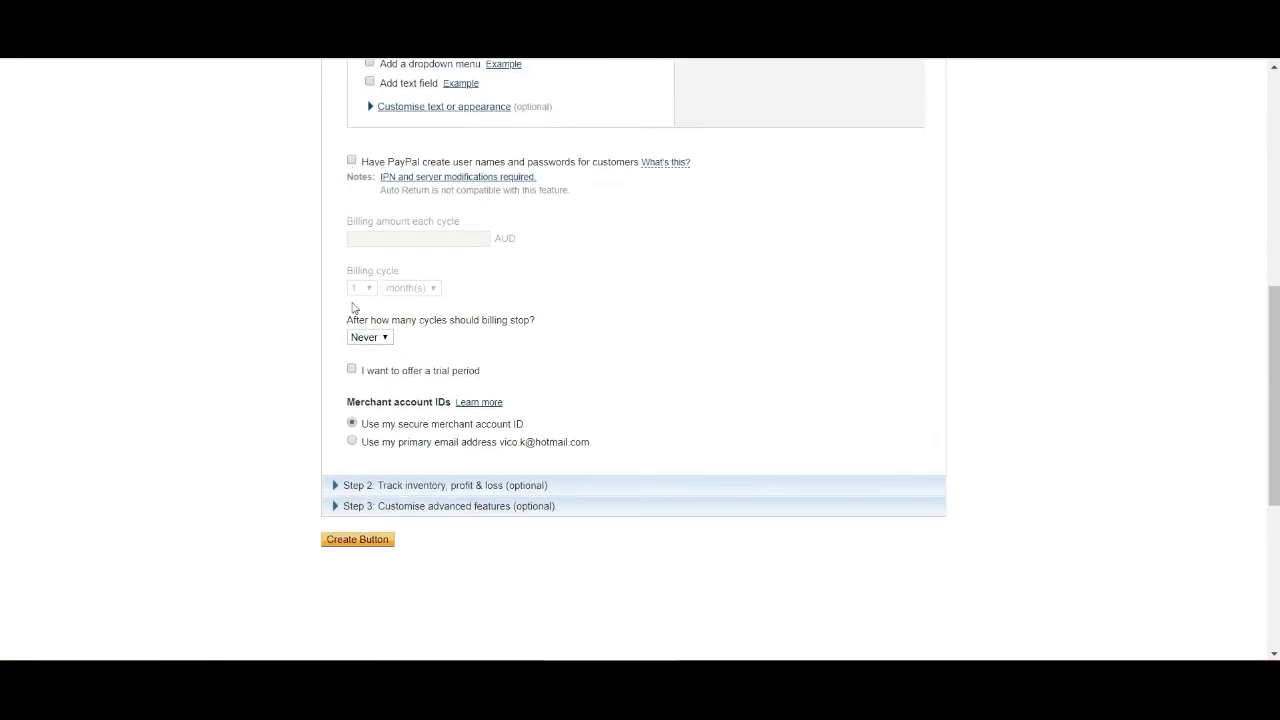
{"action": "scroll", "coordinate": [365, 347], "scroll_direction": "down", "scroll_amount": 1}
Enable a trial period priced 0 for 1 month(s), leaving the second trial at No.
{"action": "left_click", "coordinate": [375, 253]}
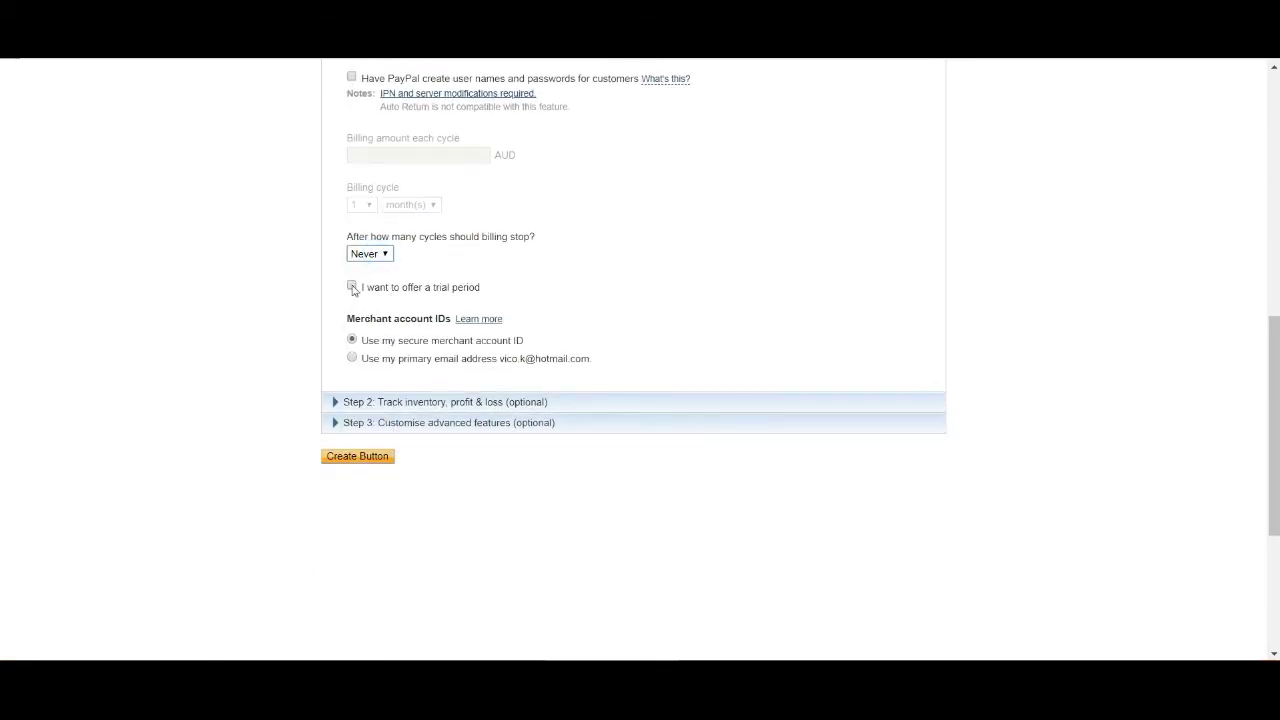
{"action": "left_click", "coordinate": [352, 287]}
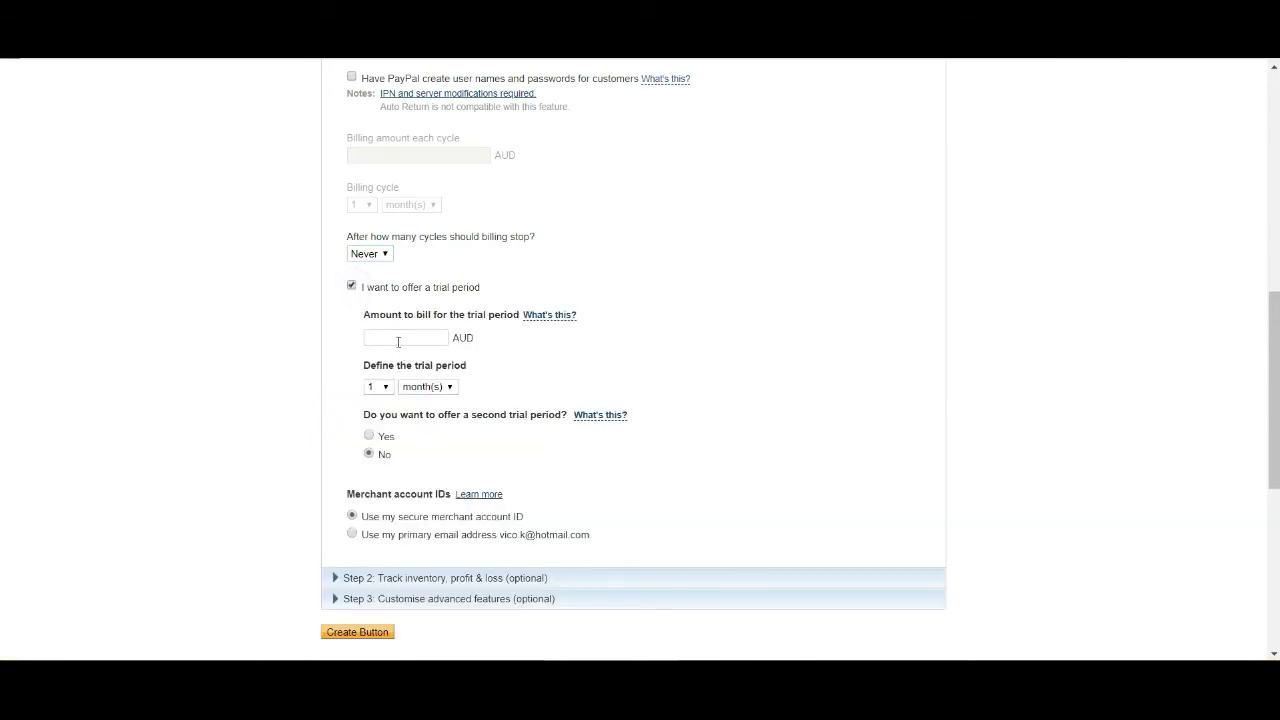
{"action": "left_click", "coordinate": [400, 338]}
{"action": "left_click", "coordinate": [406, 368]}
{"action": "left_click", "coordinate": [414, 388]}
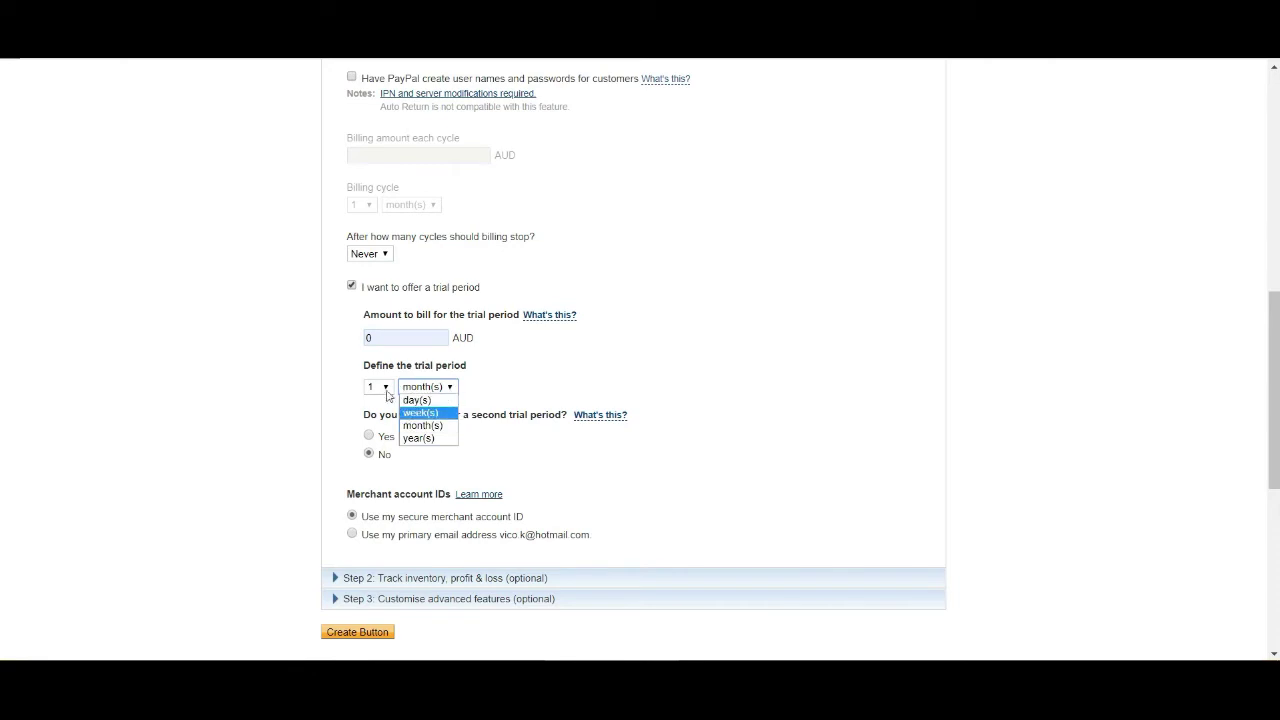
{"action": "left_click", "coordinate": [508, 377]}
{"action": "scroll", "coordinate": [409, 397], "scroll_direction": "down", "scroll_amount": 1}
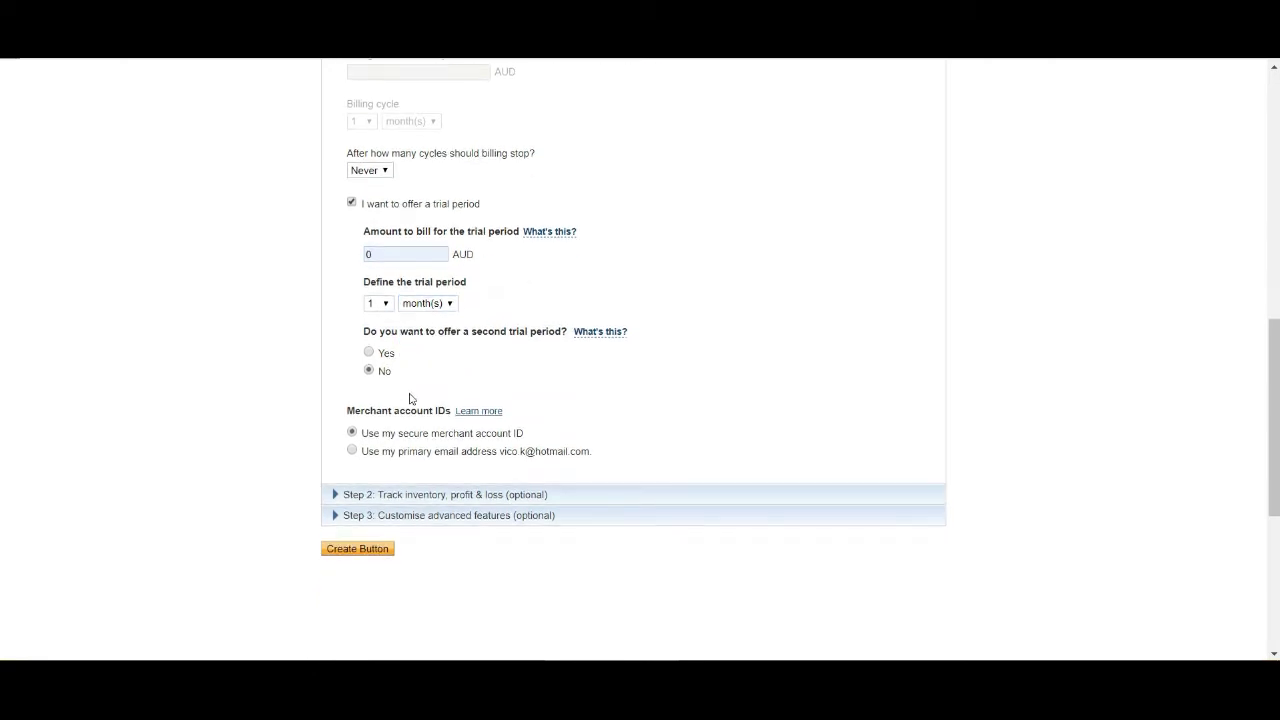
{"action": "scroll", "coordinate": [413, 397], "scroll_direction": "down", "scroll_amount": 1}
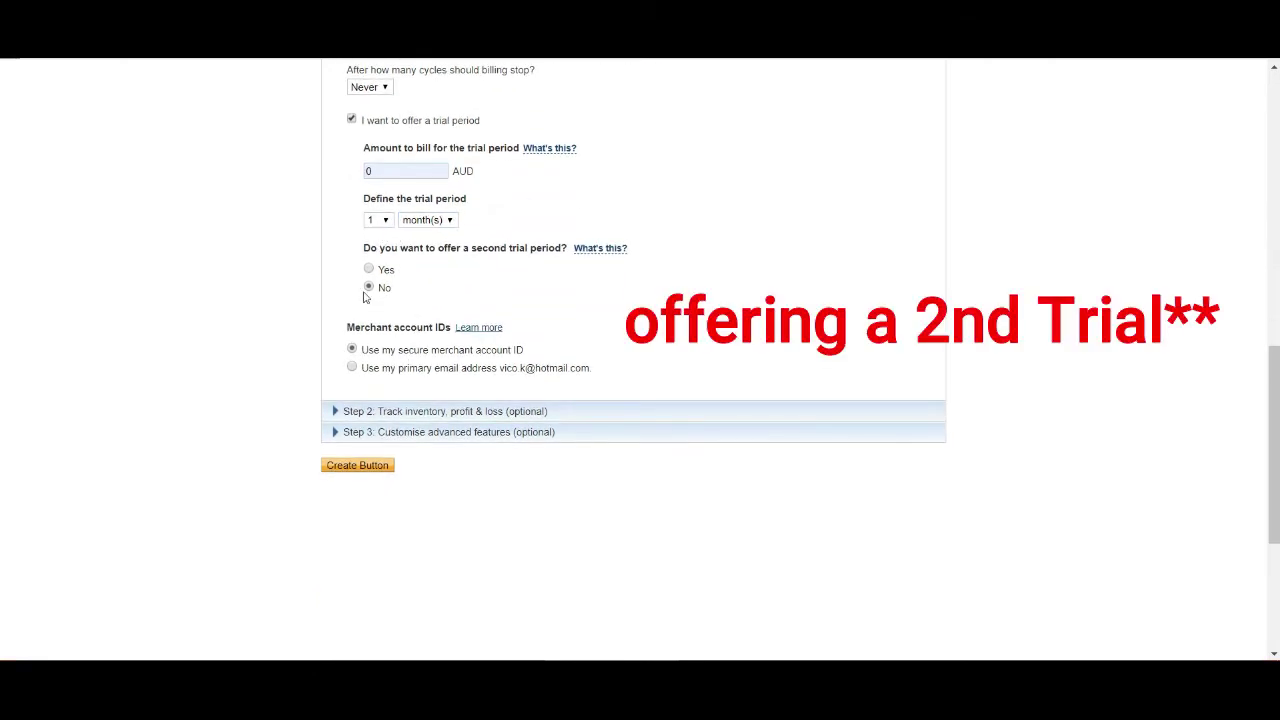
Expand the Step 2 tracking and Step 3 advanced customisation sections.
{"action": "left_click", "coordinate": [400, 412]}
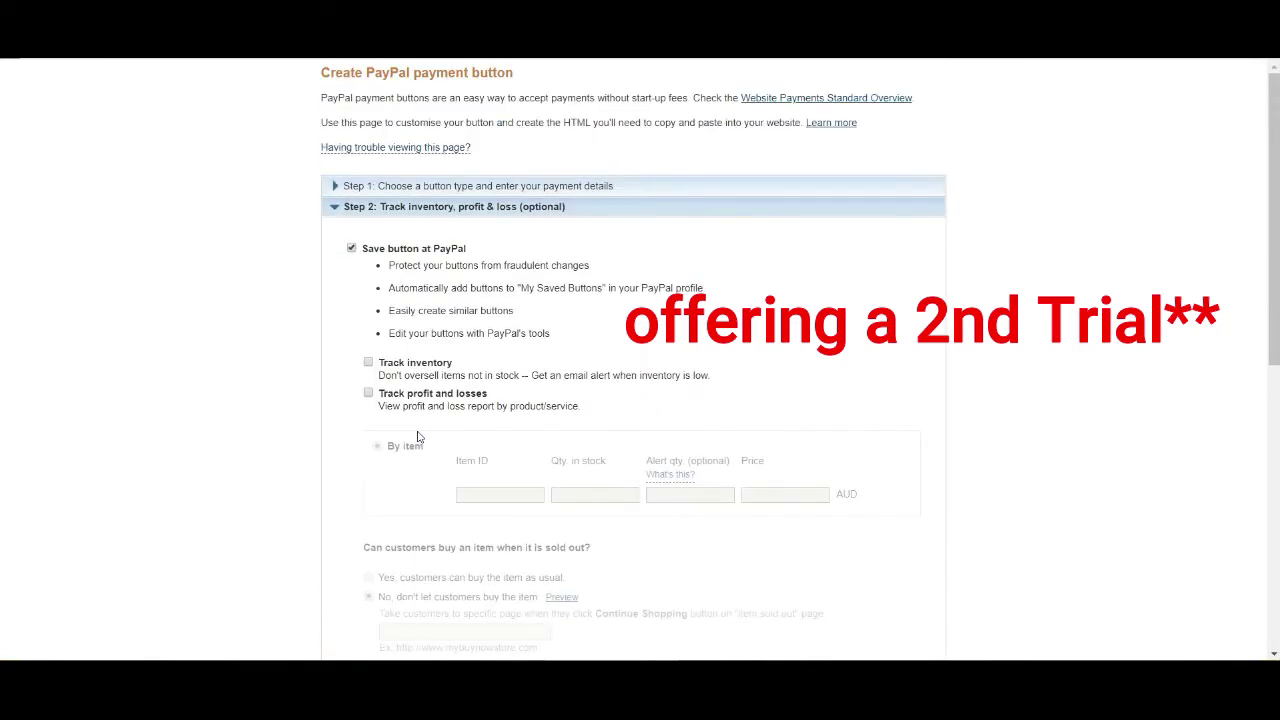
{"action": "scroll", "coordinate": [418, 437], "scroll_direction": "down", "scroll_amount": 3}
{"action": "scroll", "coordinate": [418, 437], "scroll_direction": "up", "scroll_amount": 1}
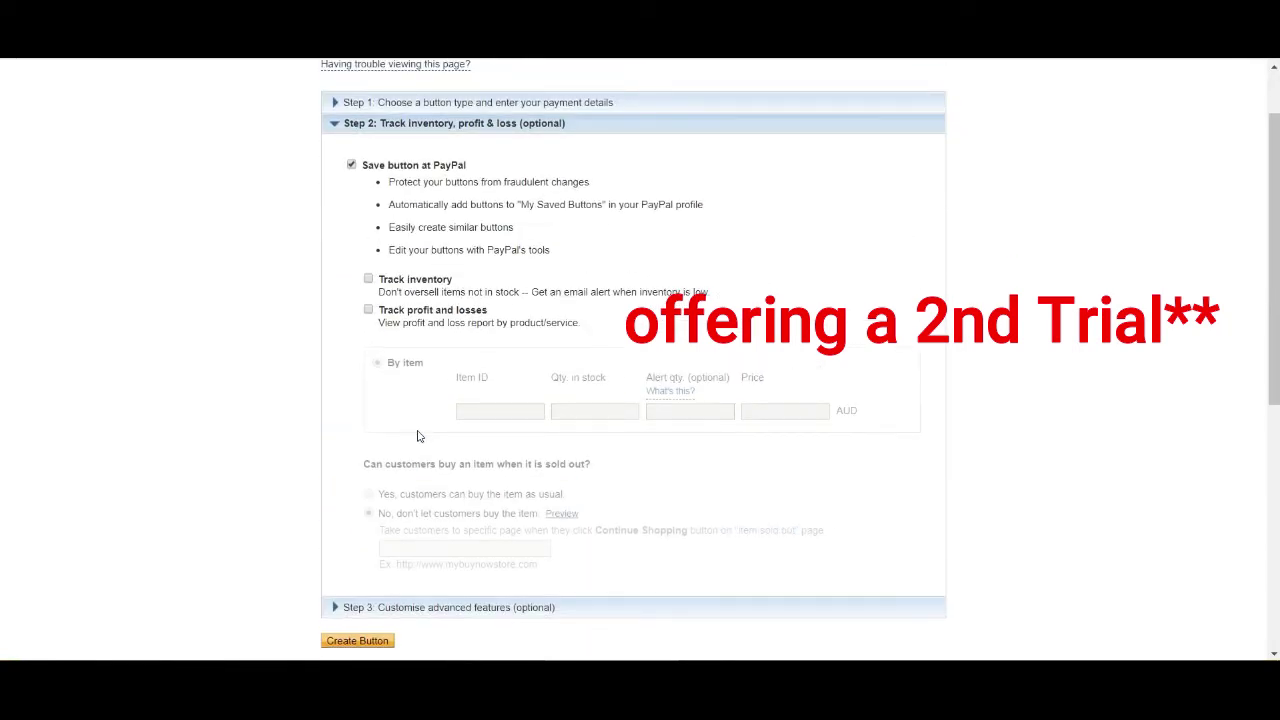
{"action": "scroll", "coordinate": [520, 547], "scroll_direction": "down", "scroll_amount": 1}
{"action": "left_click", "coordinate": [503, 528]}
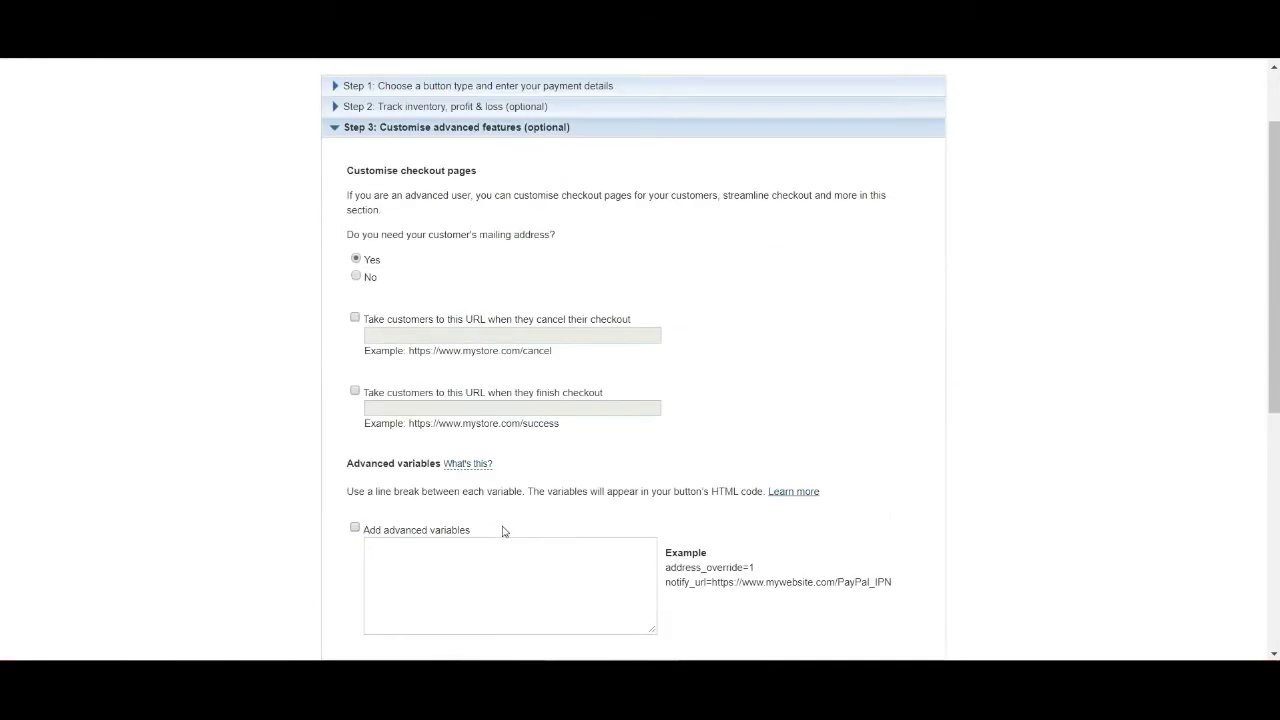
{"action": "scroll", "coordinate": [503, 530], "scroll_direction": "down", "scroll_amount": 1}
{"action": "scroll", "coordinate": [395, 310], "scroll_direction": "up", "scroll_amount": 1}
Set the customer mailing address option to No and create the button.
{"action": "left_click", "coordinate": [356, 277]}
{"action": "scroll", "coordinate": [430, 365], "scroll_direction": "down", "scroll_amount": 3}
{"action": "left_click", "coordinate": [386, 516]}
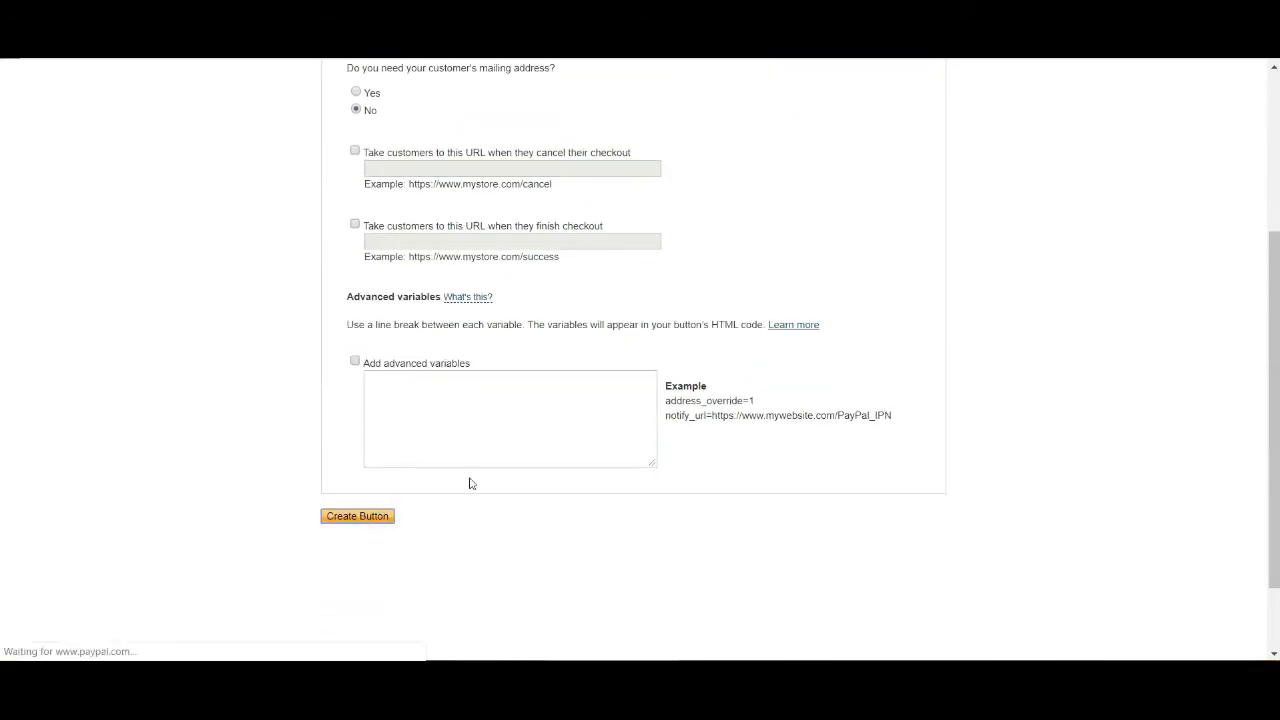
Review the generated button HTML code, then return to editing the button.
{"action": "scroll", "coordinate": [466, 480], "scroll_direction": "down", "scroll_amount": 5}
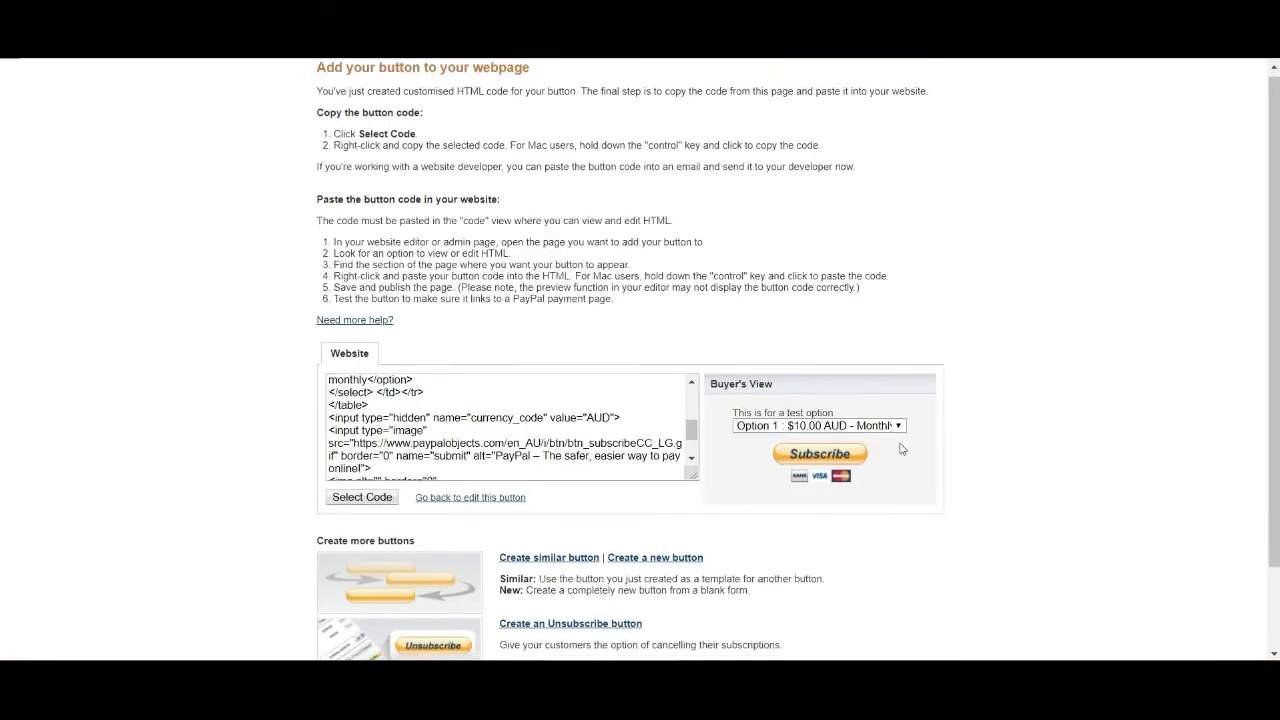
{"action": "scroll", "coordinate": [894, 449], "scroll_direction": "down", "scroll_amount": 2}
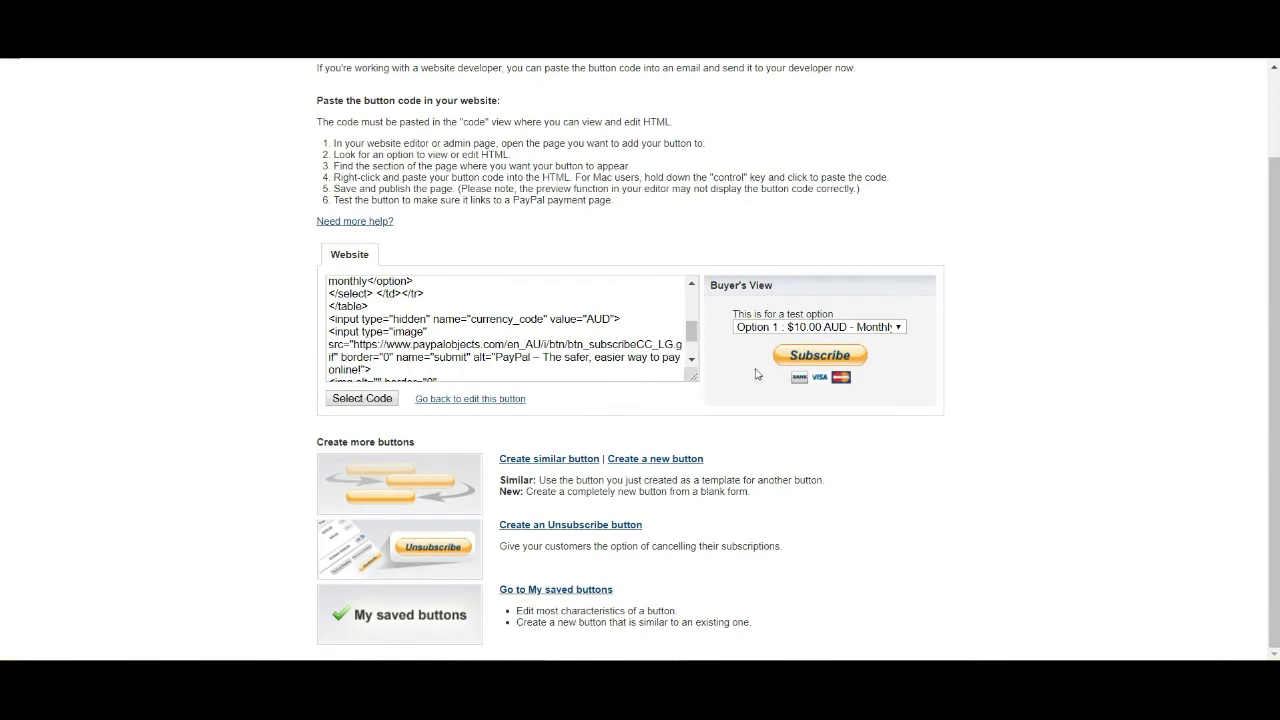
{"action": "scroll", "coordinate": [595, 356], "scroll_direction": "up", "scroll_amount": 5}
{"action": "scroll", "coordinate": [627, 358], "scroll_direction": "up", "scroll_amount": 1}
{"action": "scroll", "coordinate": [629, 358], "scroll_direction": "down", "scroll_amount": 1}
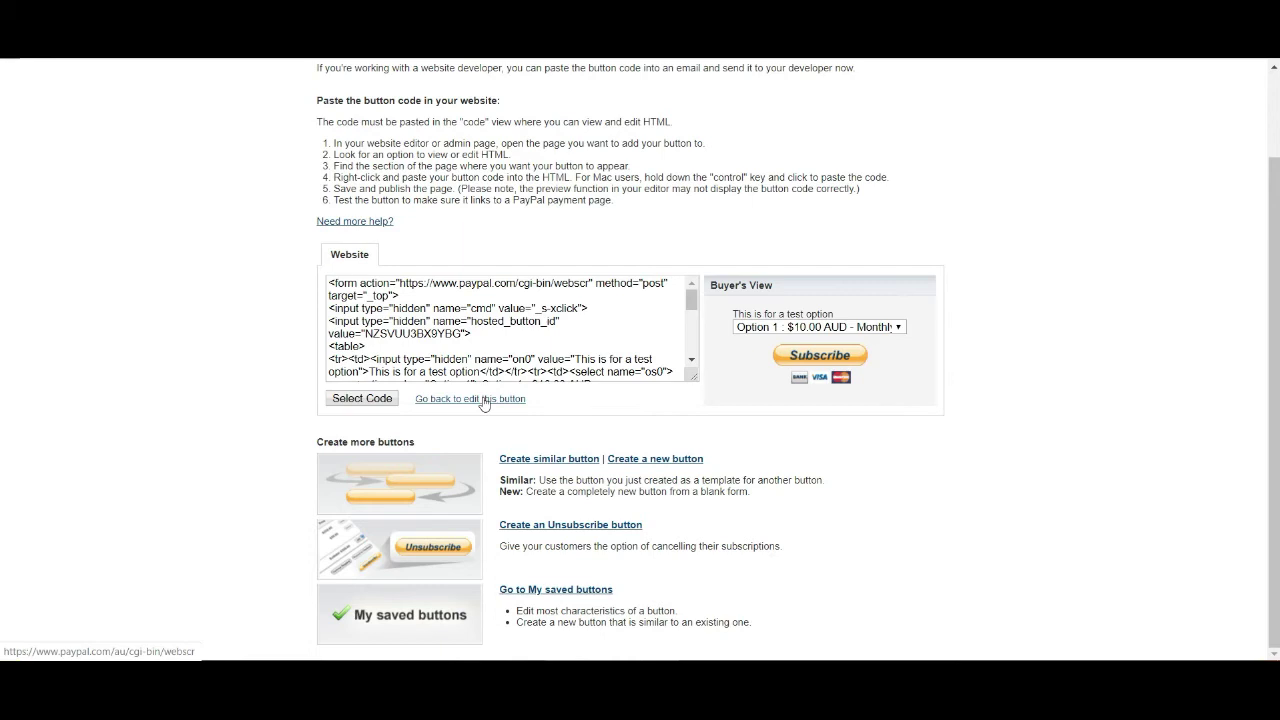
{"action": "left_click", "coordinate": [483, 400]}
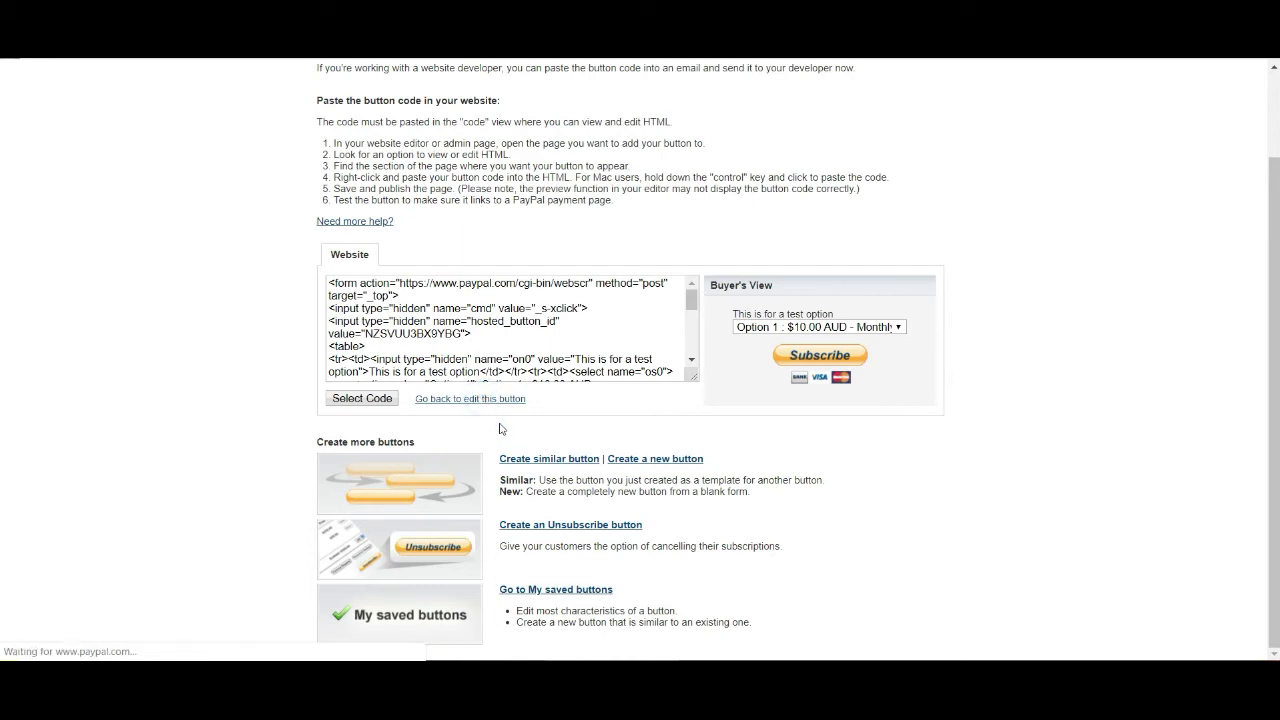
Keep the Subscribe button full size with credit card logos displayed.
{"action": "scroll", "coordinate": [479, 425], "scroll_direction": "up", "scroll_amount": 2}
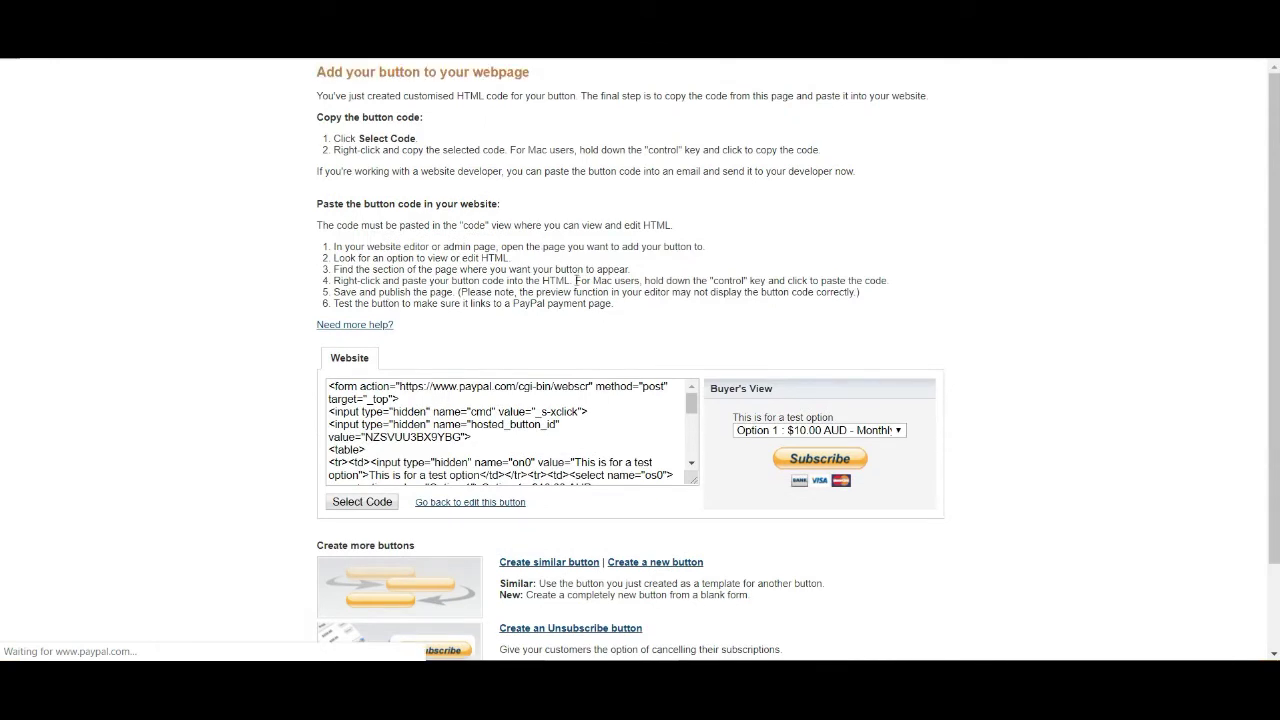
{"action": "scroll", "coordinate": [585, 335], "scroll_direction": "down", "scroll_amount": 2}
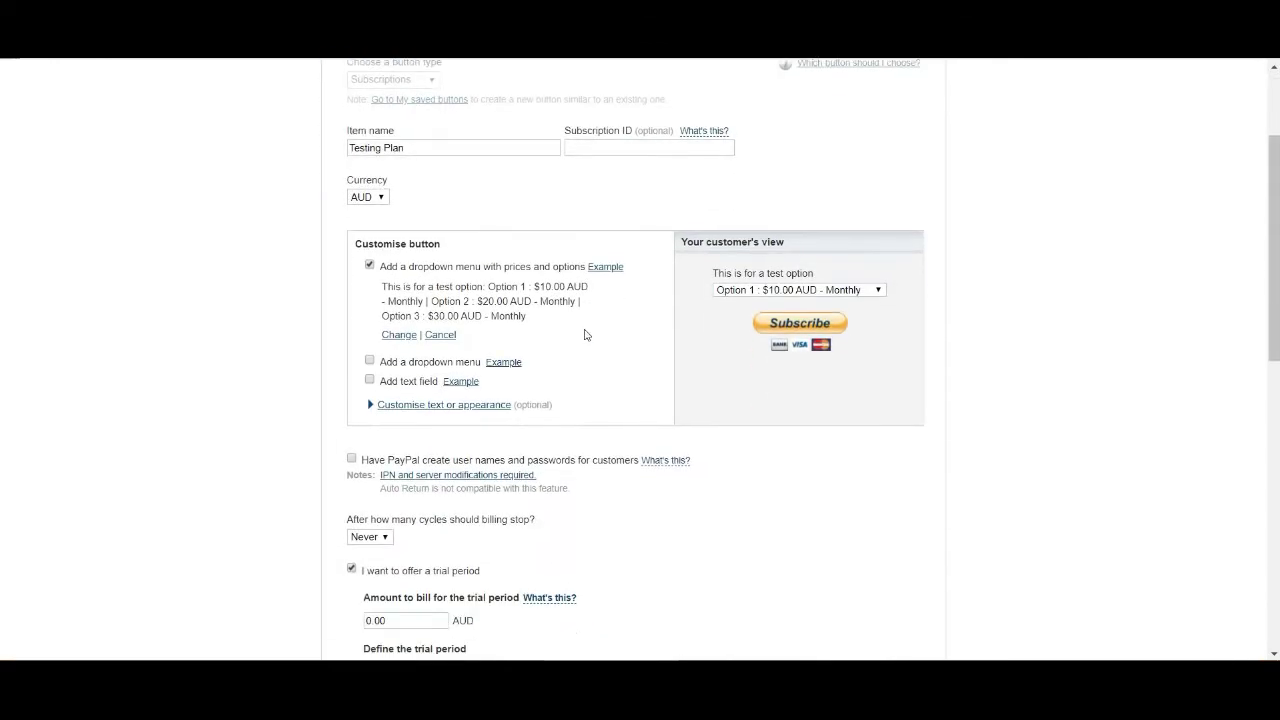
{"action": "left_click", "coordinate": [500, 405]}
{"action": "scroll", "coordinate": [526, 426], "scroll_direction": "down", "scroll_amount": 3}
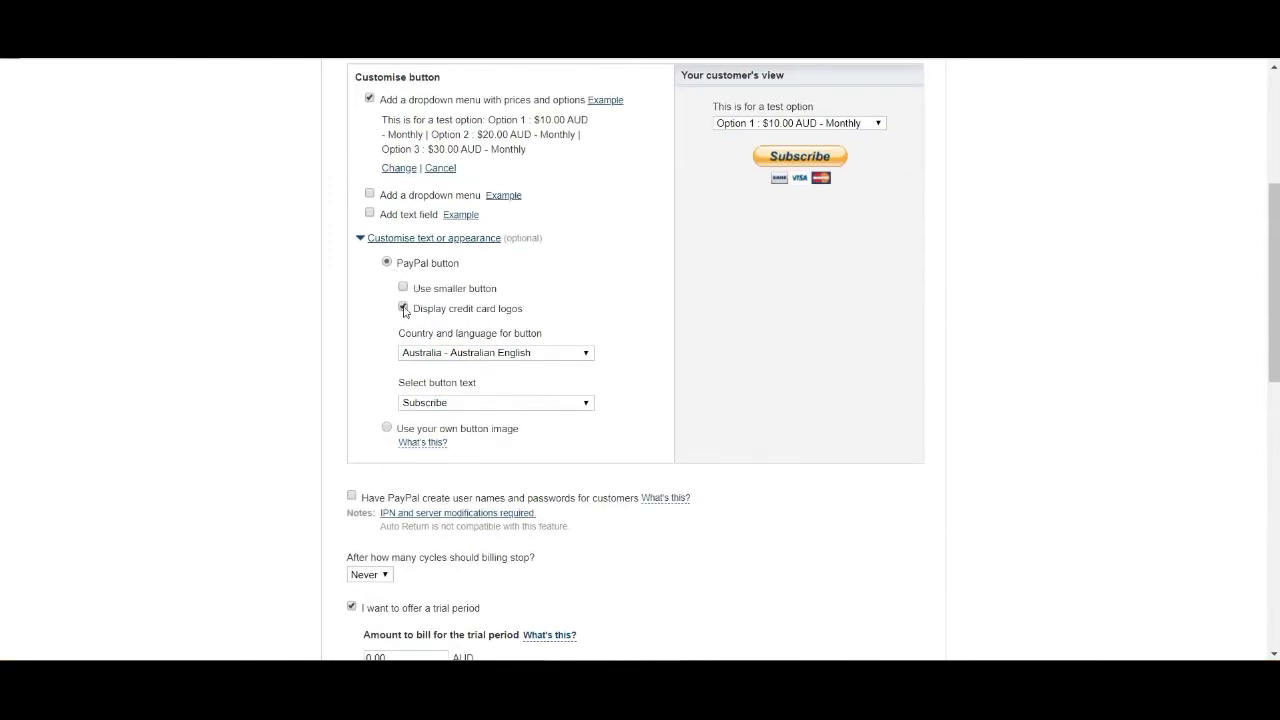
{"action": "left_click", "coordinate": [403, 308]}
{"action": "left_click", "coordinate": [403, 308]}
{"action": "left_click", "coordinate": [403, 288]}
{"action": "left_click", "coordinate": [403, 288]}
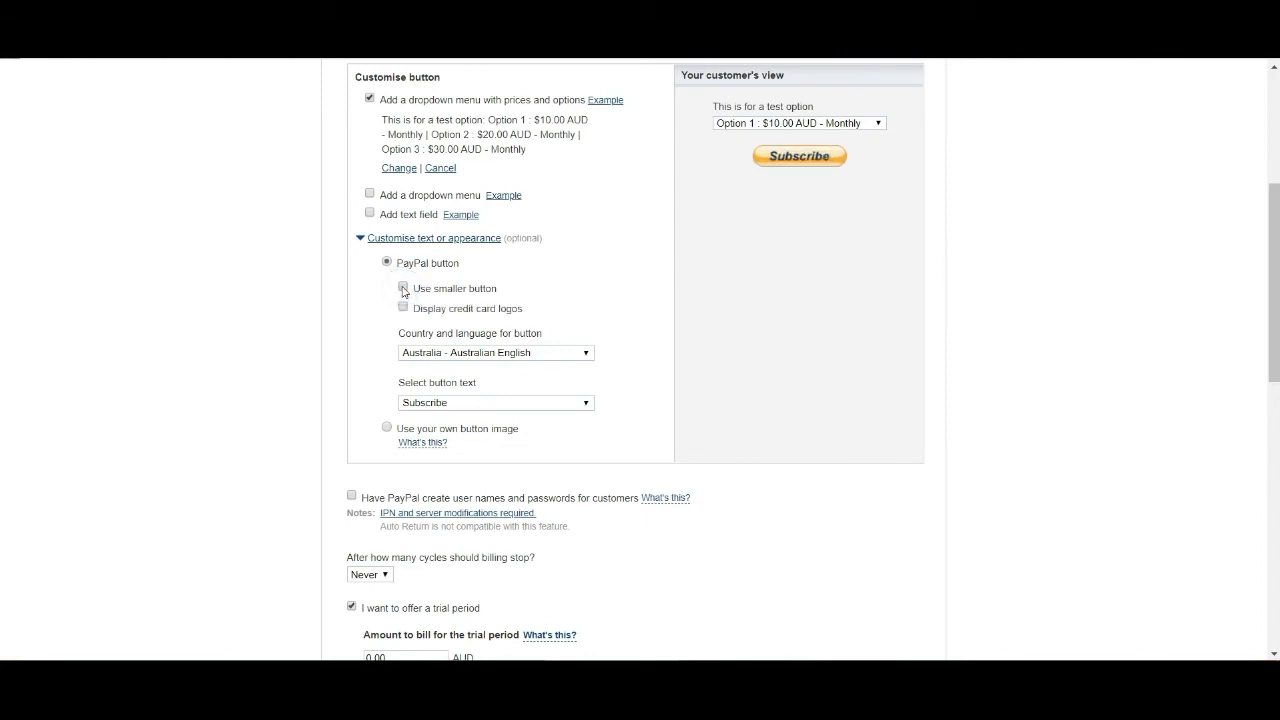
{"action": "left_click", "coordinate": [403, 288]}
{"action": "left_click", "coordinate": [403, 288]}
{"action": "left_click", "coordinate": [403, 308]}
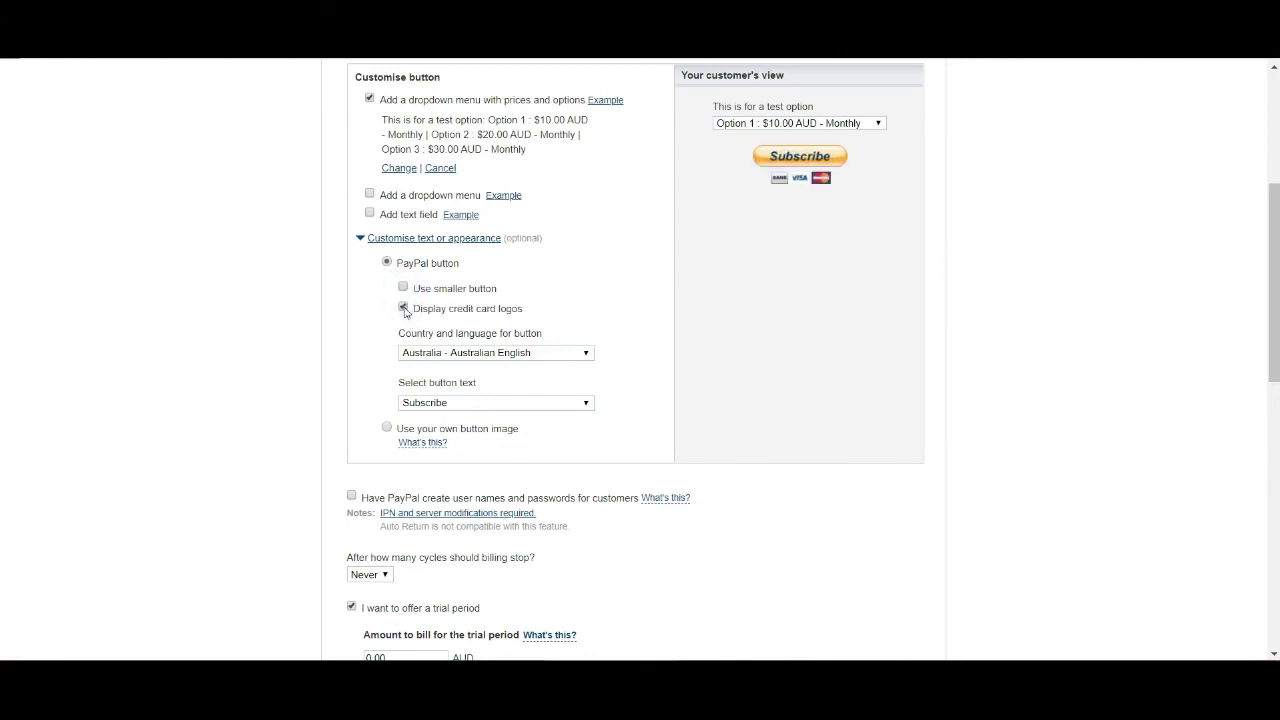
Keep Australia - Australian English as the language and review the button text choices.
{"action": "scroll", "coordinate": [434, 371], "scroll_direction": "down", "scroll_amount": 3}
{"action": "left_click", "coordinate": [525, 190]}
{"action": "left_click", "coordinate": [529, 185]}
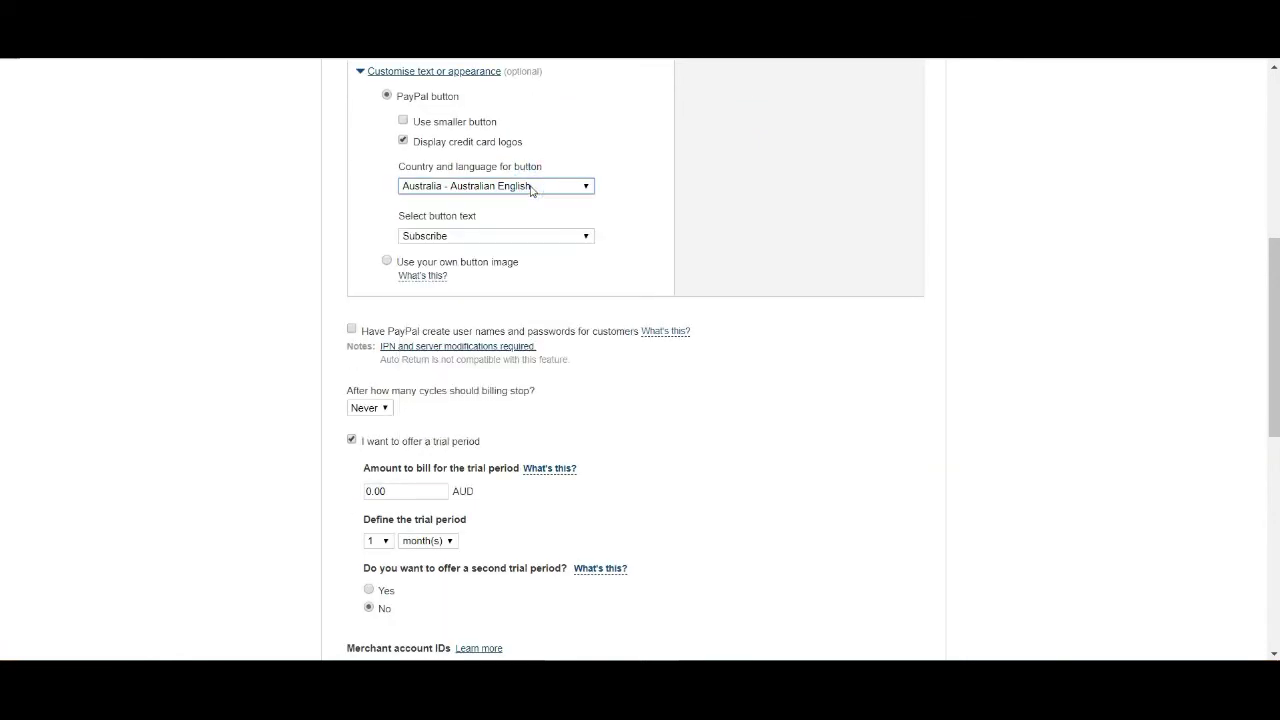
{"action": "left_click", "coordinate": [520, 237]}
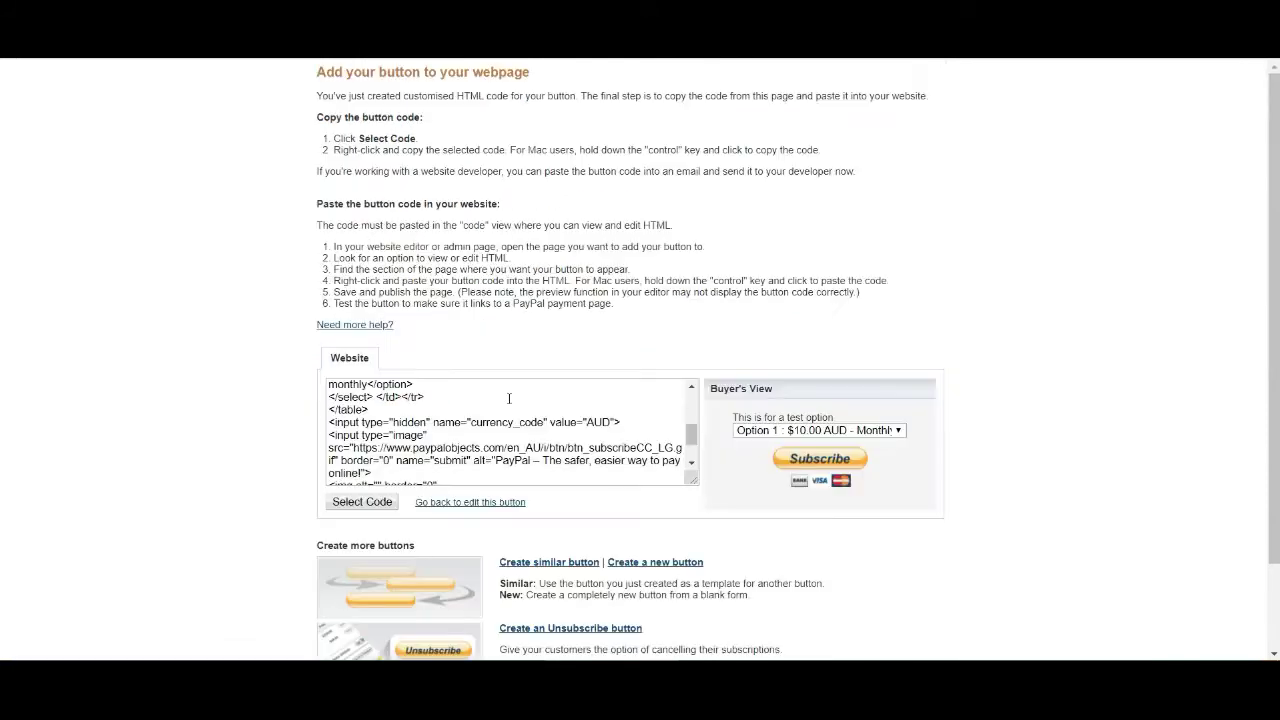
Select the whole subscription button HTML code and copy it.
{"action": "scroll", "coordinate": [520, 403], "scroll_direction": "down", "scroll_amount": 2}
{"action": "scroll", "coordinate": [534, 441], "scroll_direction": "up", "scroll_amount": 2}
{"action": "scroll", "coordinate": [520, 443], "scroll_direction": "down", "scroll_amount": 2}
{"action": "scroll", "coordinate": [500, 445], "scroll_direction": "up", "scroll_amount": 3}
{"action": "scroll", "coordinate": [466, 449], "scroll_direction": "down", "scroll_amount": 3}
{"action": "scroll", "coordinate": [466, 449], "scroll_direction": "up", "scroll_amount": 5}
{"action": "left_click", "coordinate": [366, 507]}
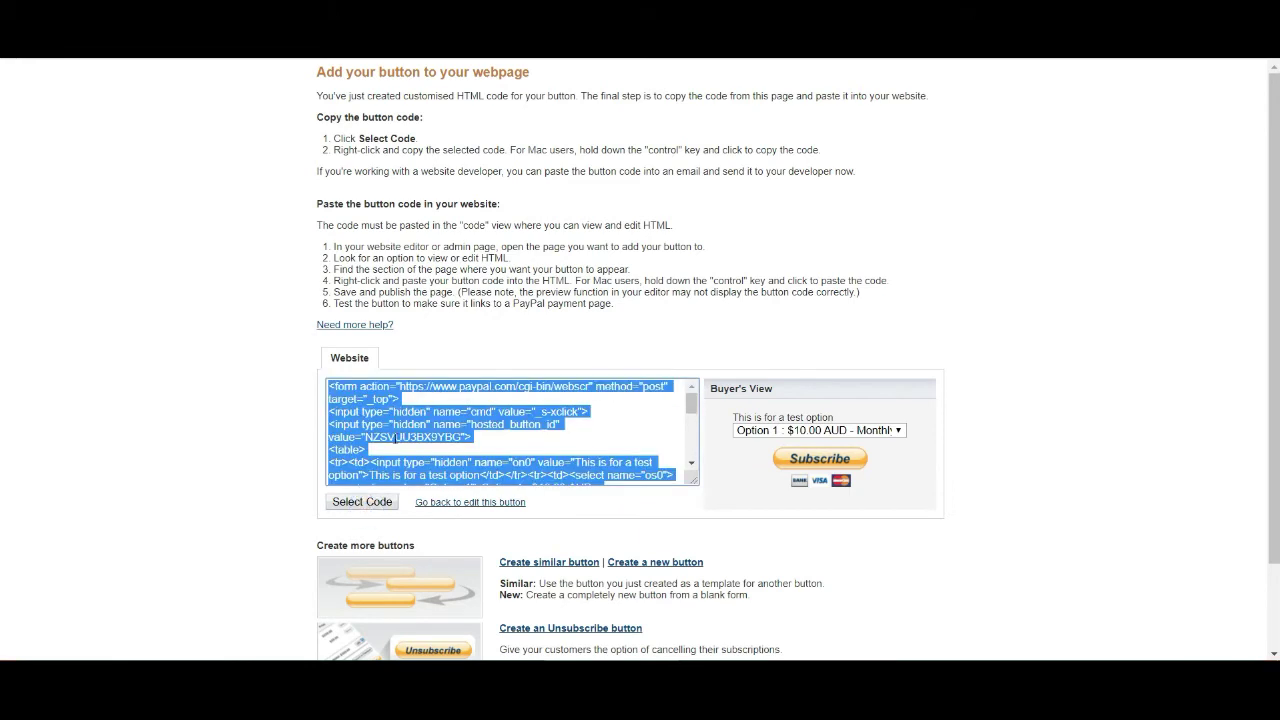
{"action": "right_click", "coordinate": [393, 437]}
{"action": "left_click", "coordinate": [420, 451]}
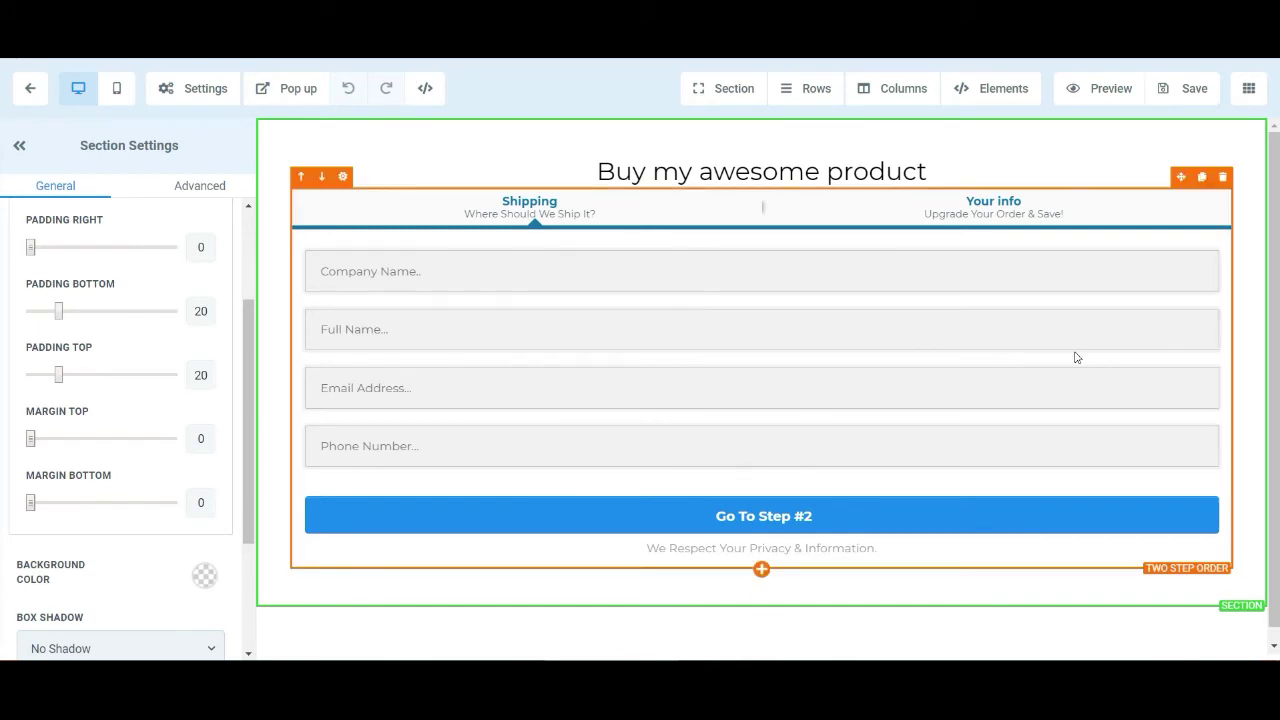
Restore the accidentally deleted order form and add a full-width section beneath it.
{"action": "left_click", "coordinate": [1222, 177]}
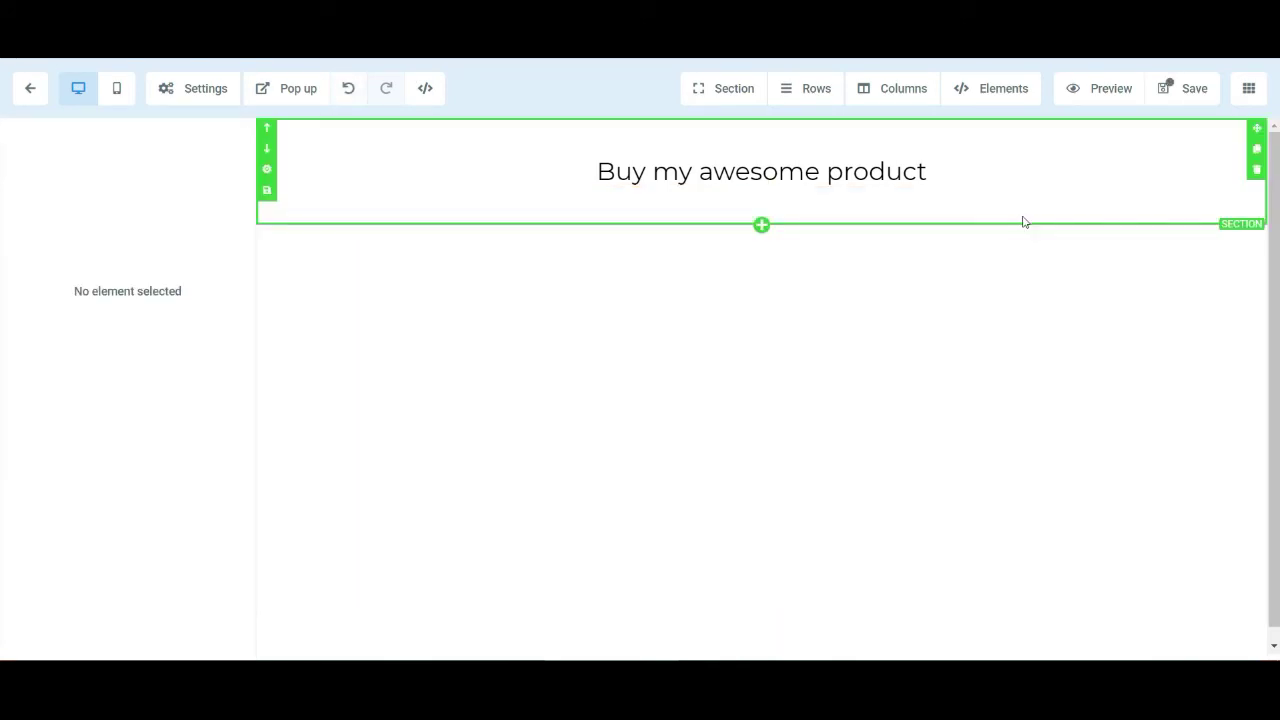
{"action": "left_click", "coordinate": [348, 88]}
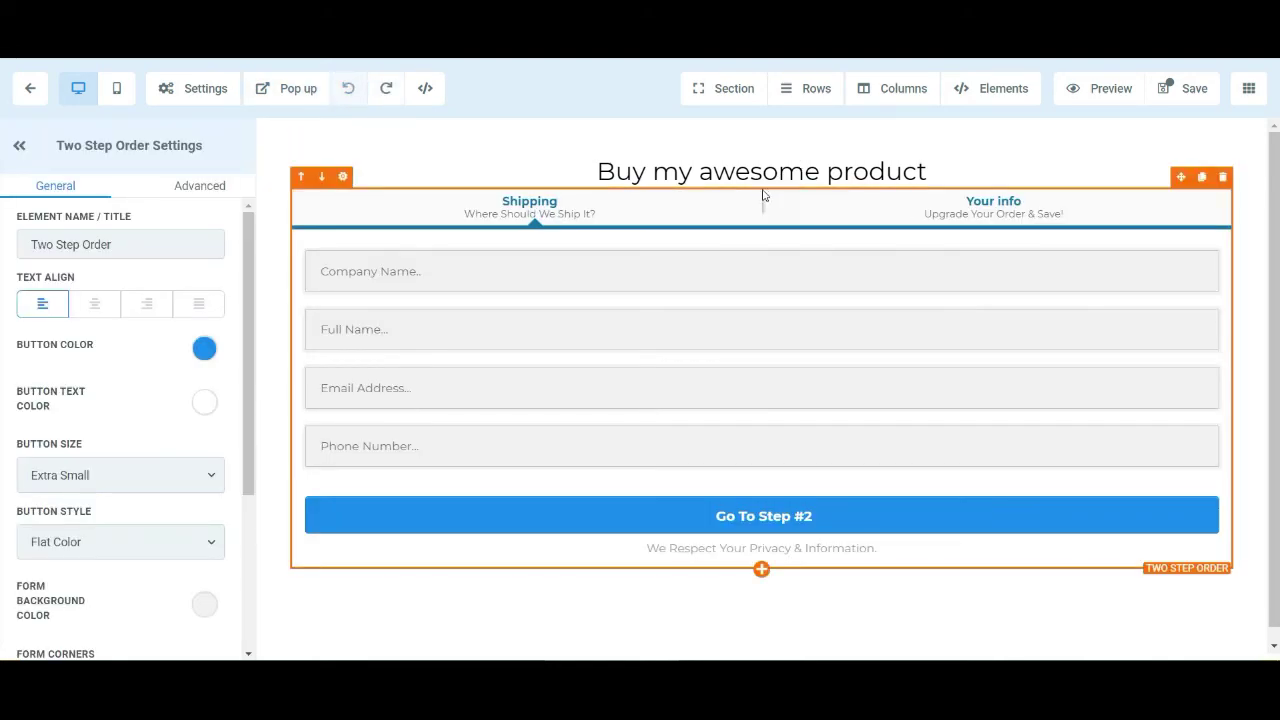
{"action": "scroll", "coordinate": [746, 577], "scroll_direction": "down", "scroll_amount": 1}
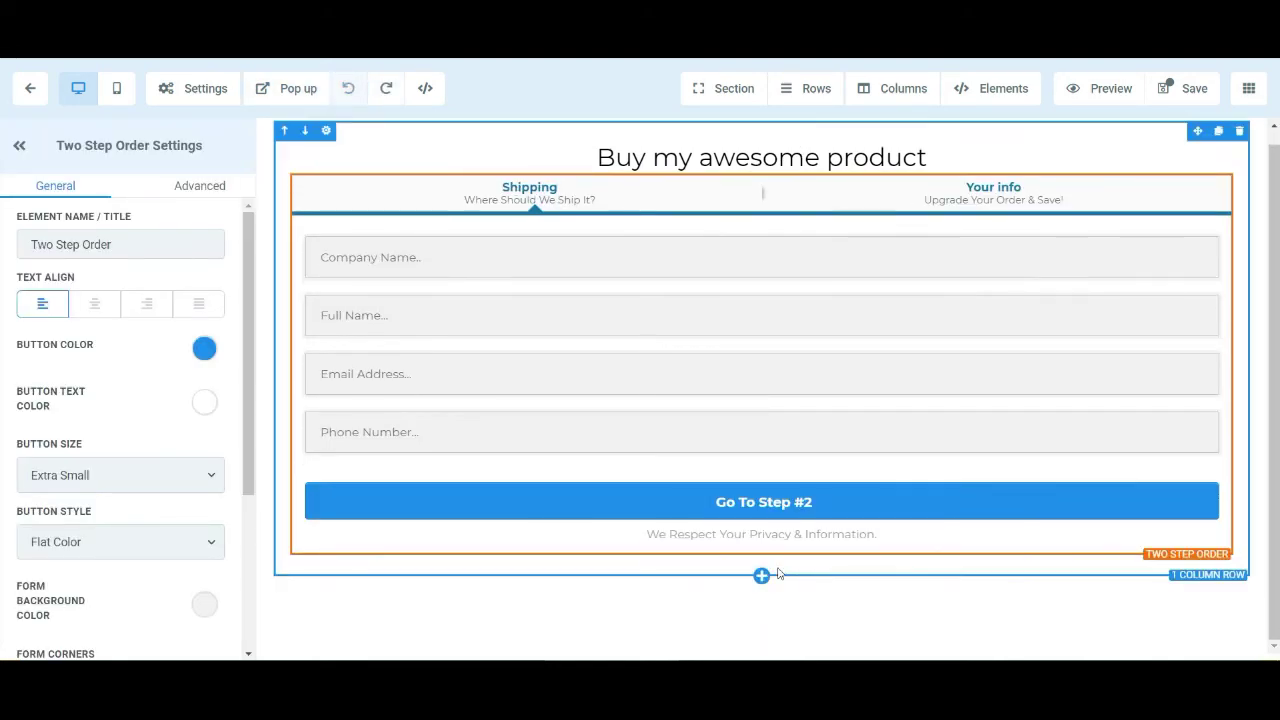
{"action": "left_click", "coordinate": [763, 595]}
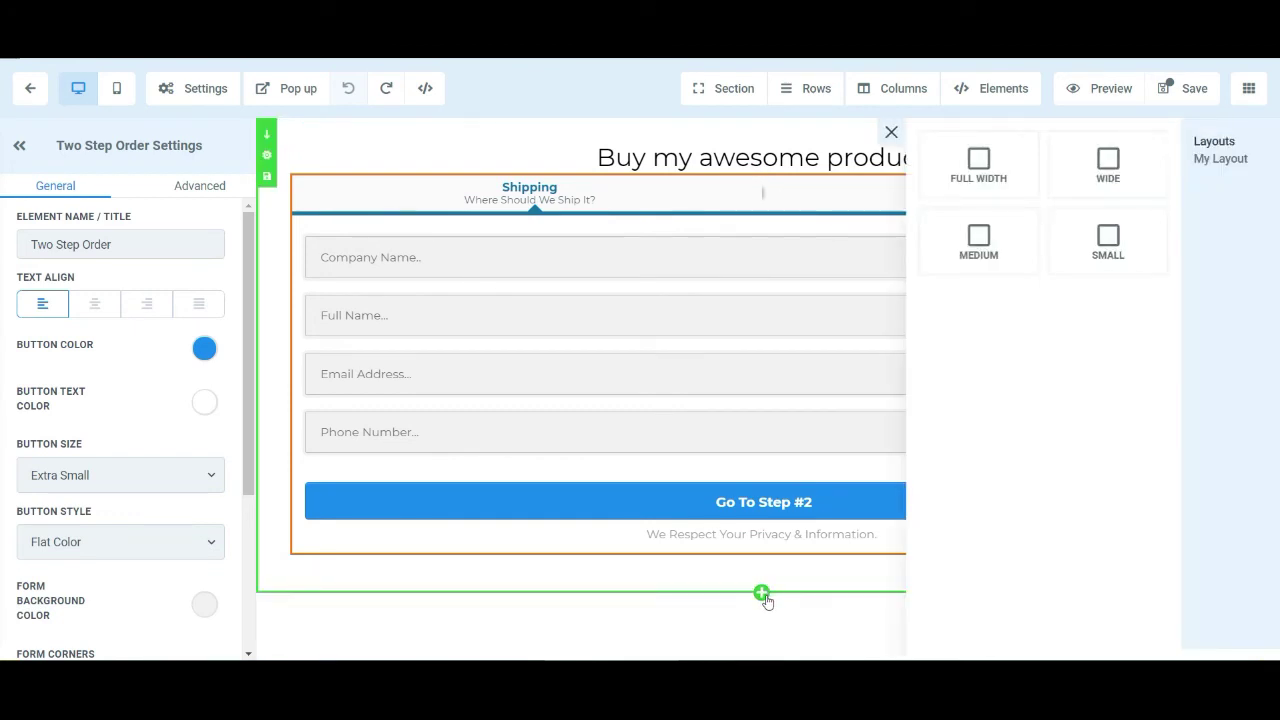
{"action": "left_click", "coordinate": [980, 175]}
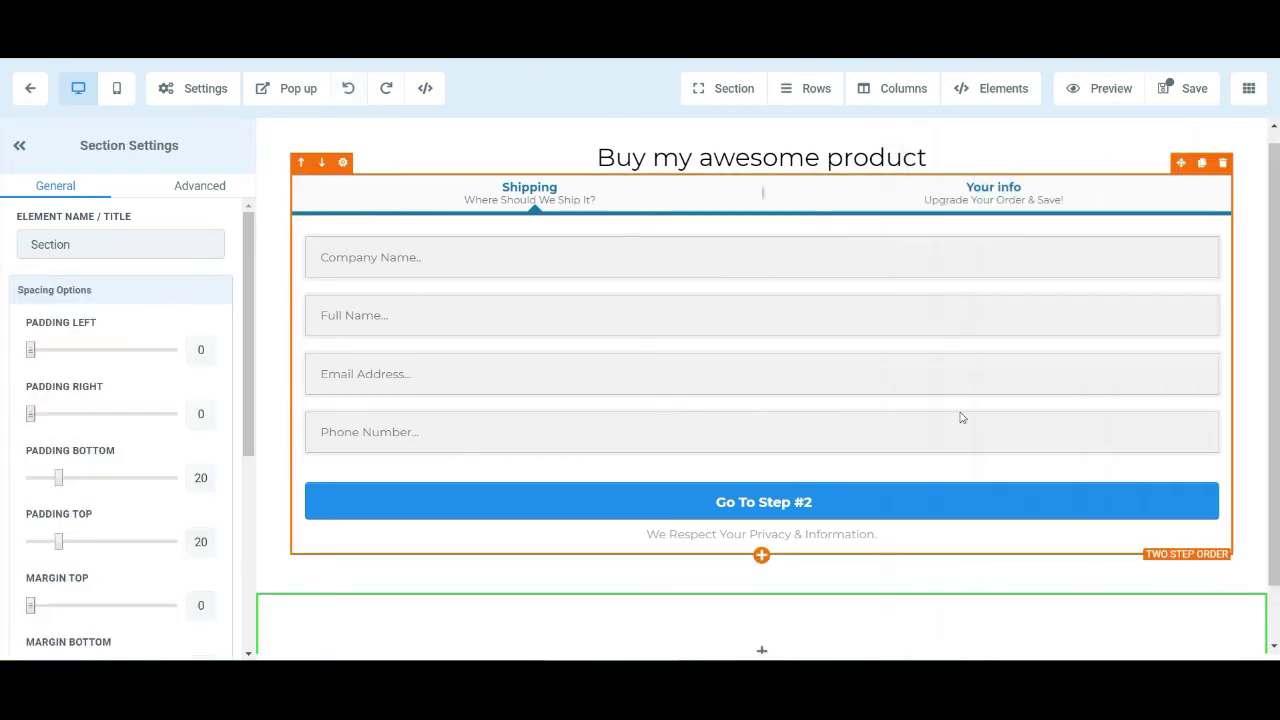
Add a two-column row to the new section and insert an image element in its first column.
{"action": "scroll", "coordinate": [923, 543], "scroll_direction": "down", "scroll_amount": 4}
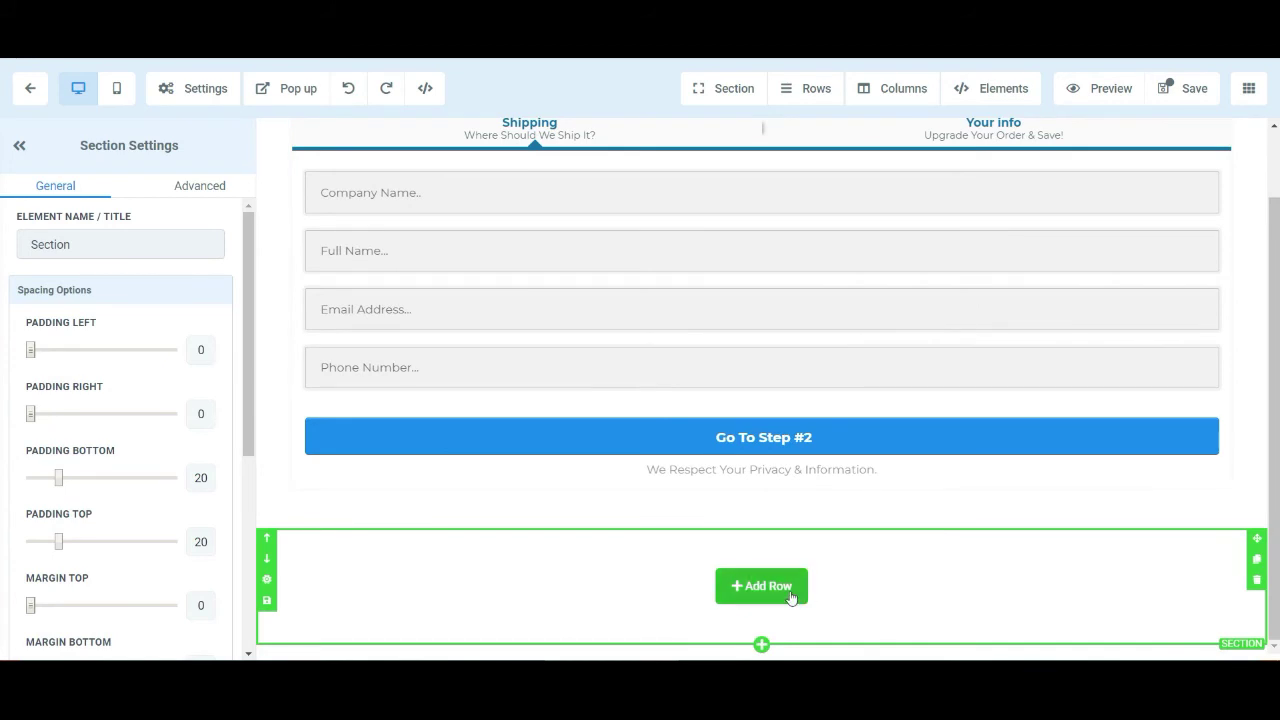
{"action": "left_click", "coordinate": [787, 596]}
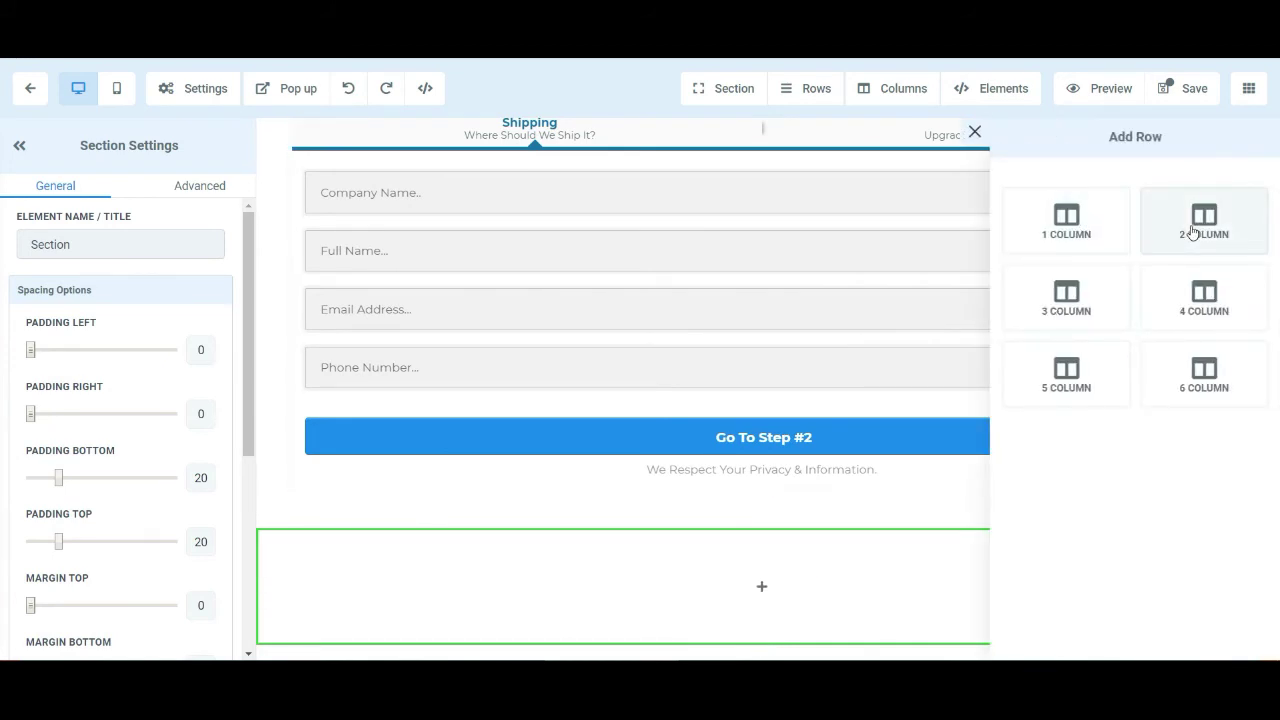
{"action": "left_click", "coordinate": [1193, 232]}
{"action": "scroll", "coordinate": [1050, 360], "scroll_direction": "down", "scroll_amount": 1}
{"action": "mouse_move", "coordinate": [463, 583]}
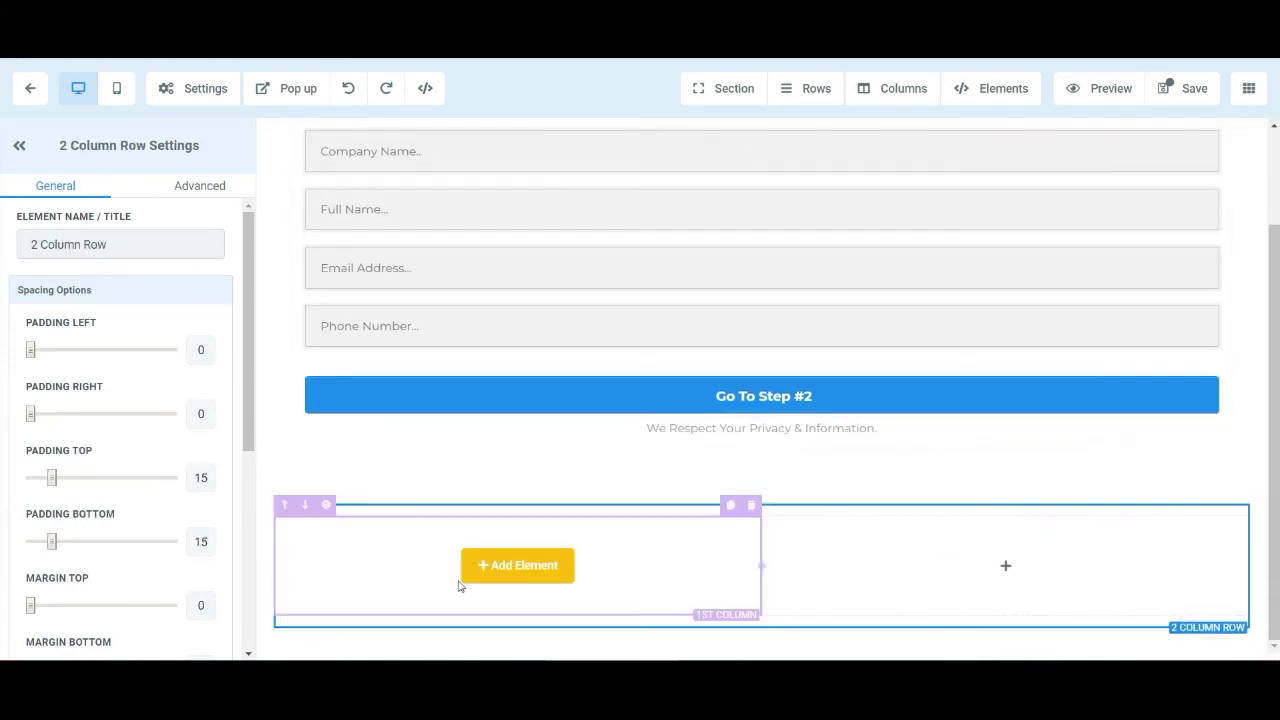
{"action": "left_click", "coordinate": [505, 569]}
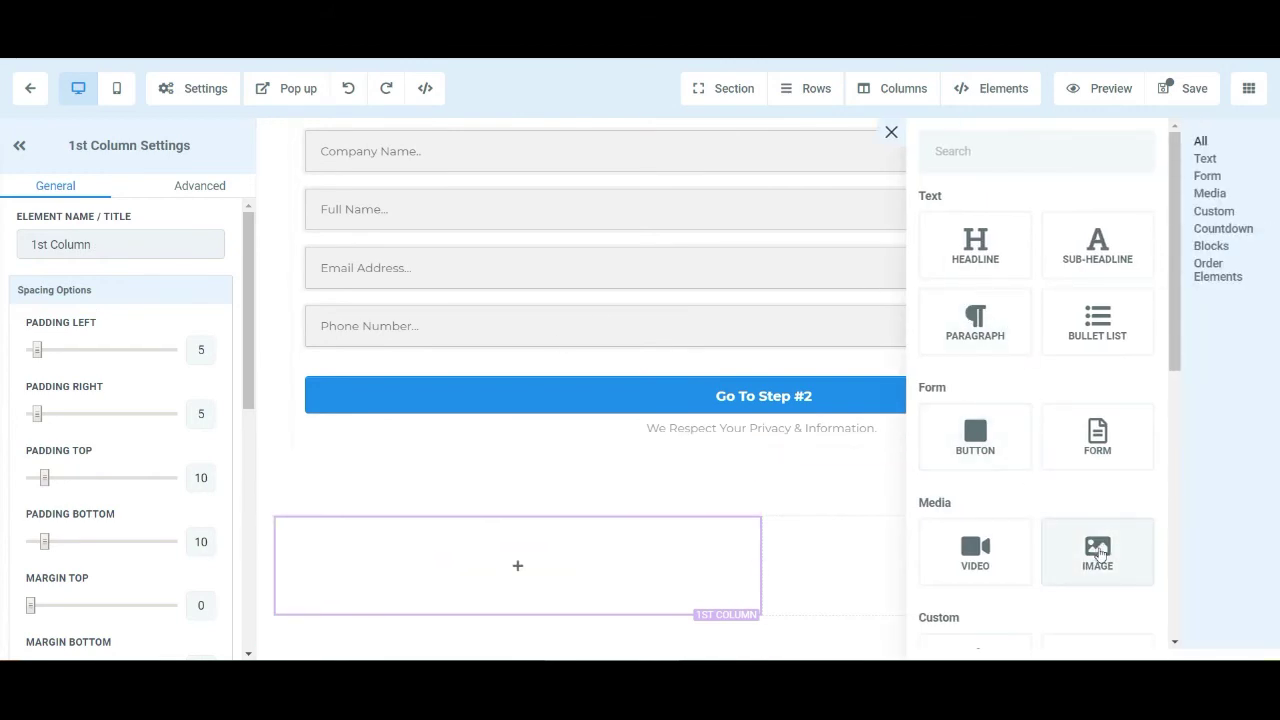
{"action": "scroll", "coordinate": [1100, 535], "scroll_direction": "down", "scroll_amount": 2}
{"action": "scroll", "coordinate": [1104, 532], "scroll_direction": "up", "scroll_amount": 1}
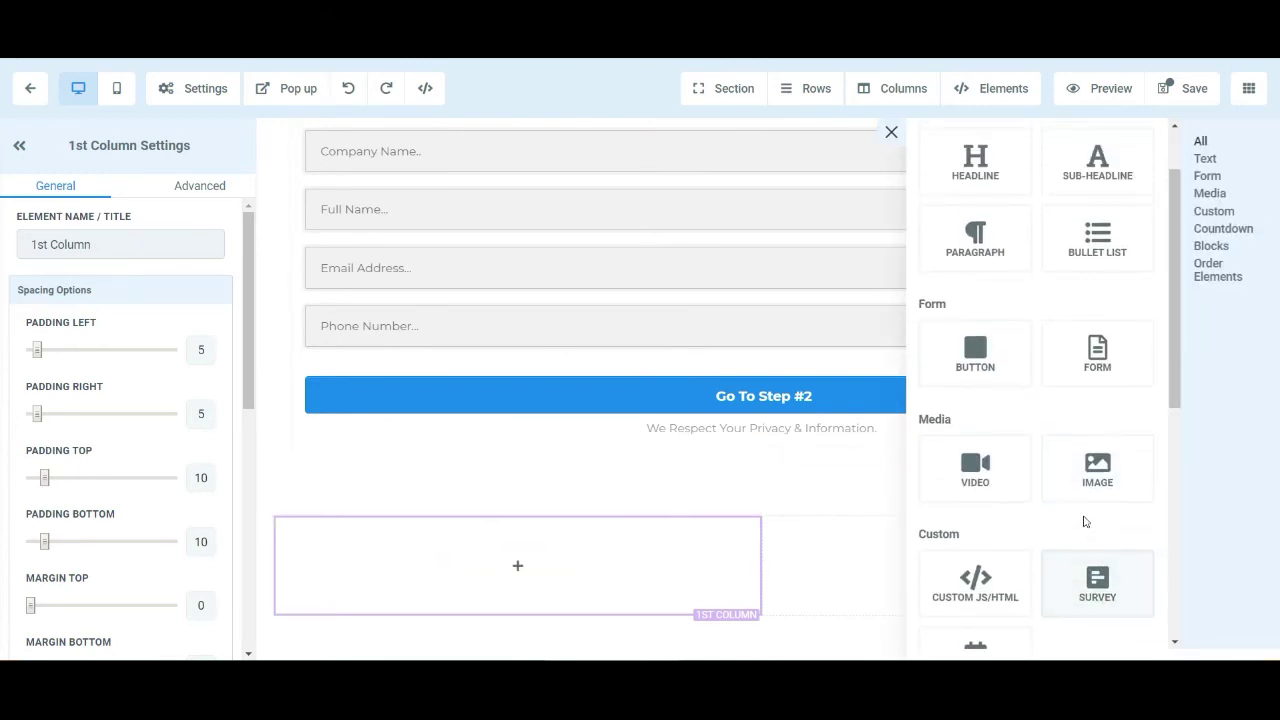
{"action": "left_click", "coordinate": [1110, 494]}
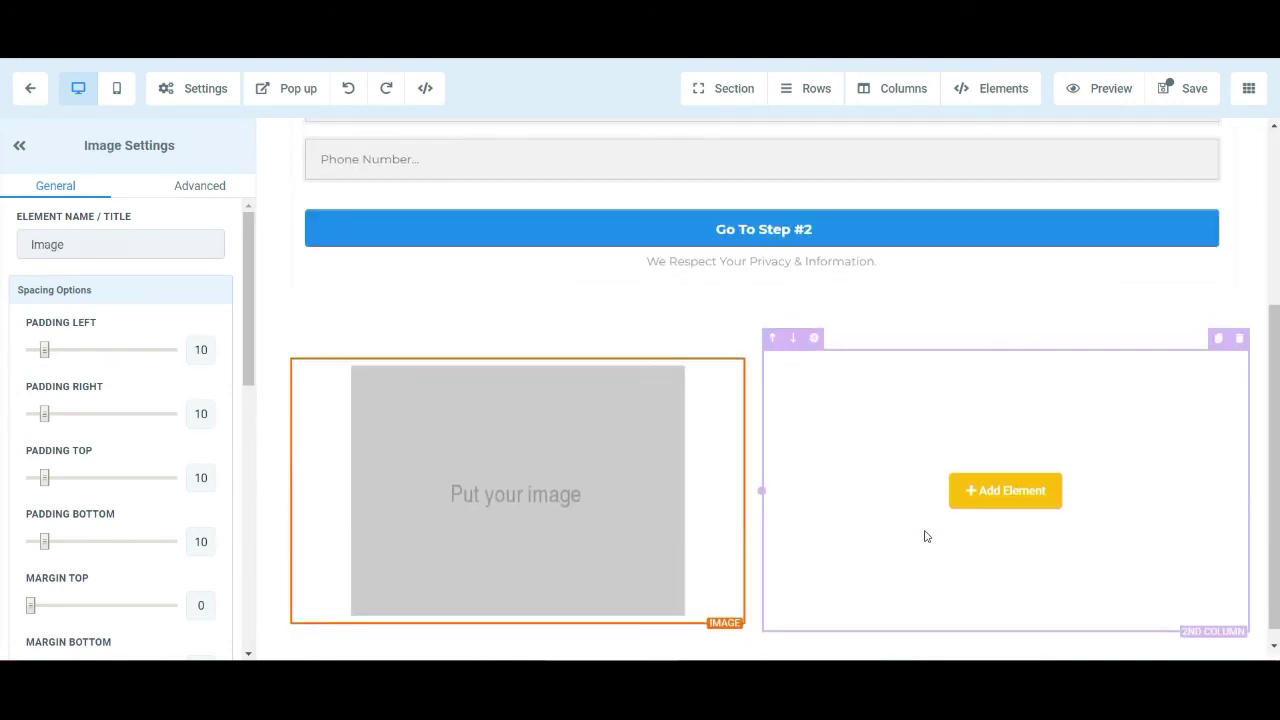
Add a Custom JS/HTML element to column 2 and save the pasted PayPal subscription button code in it.
{"action": "left_click", "coordinate": [996, 492]}
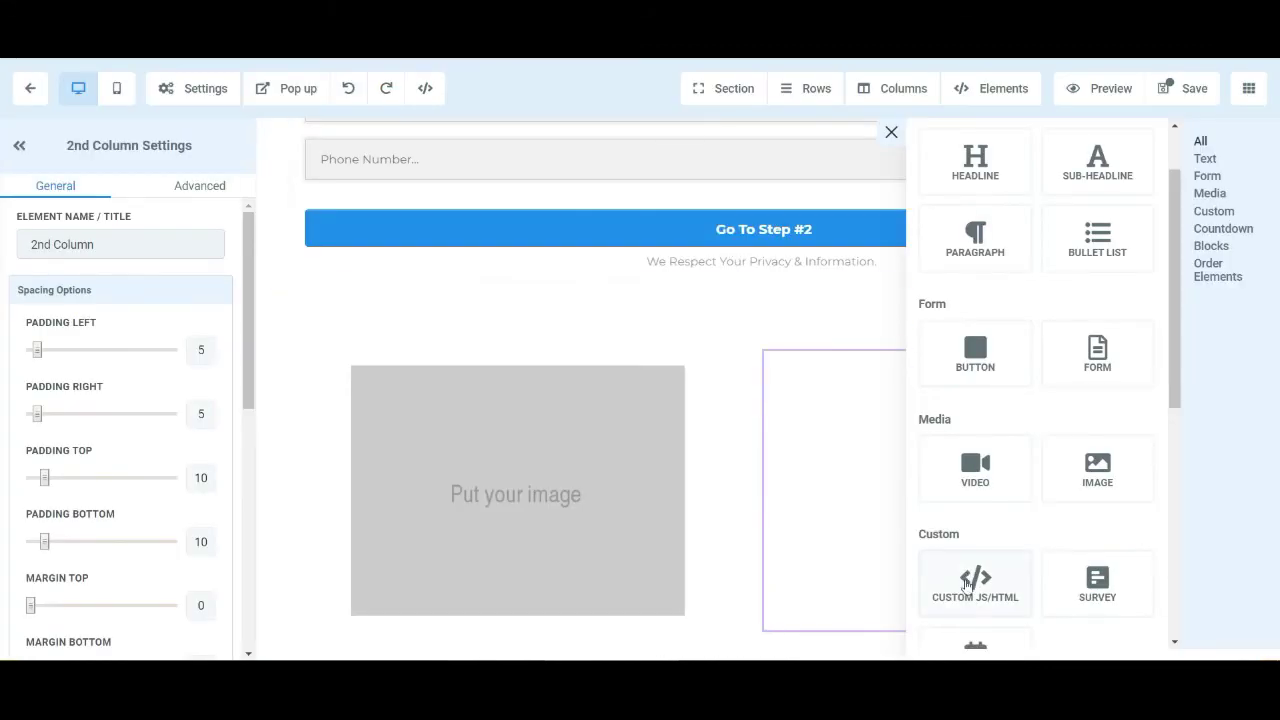
{"action": "scroll", "coordinate": [958, 568], "scroll_direction": "down", "scroll_amount": 1}
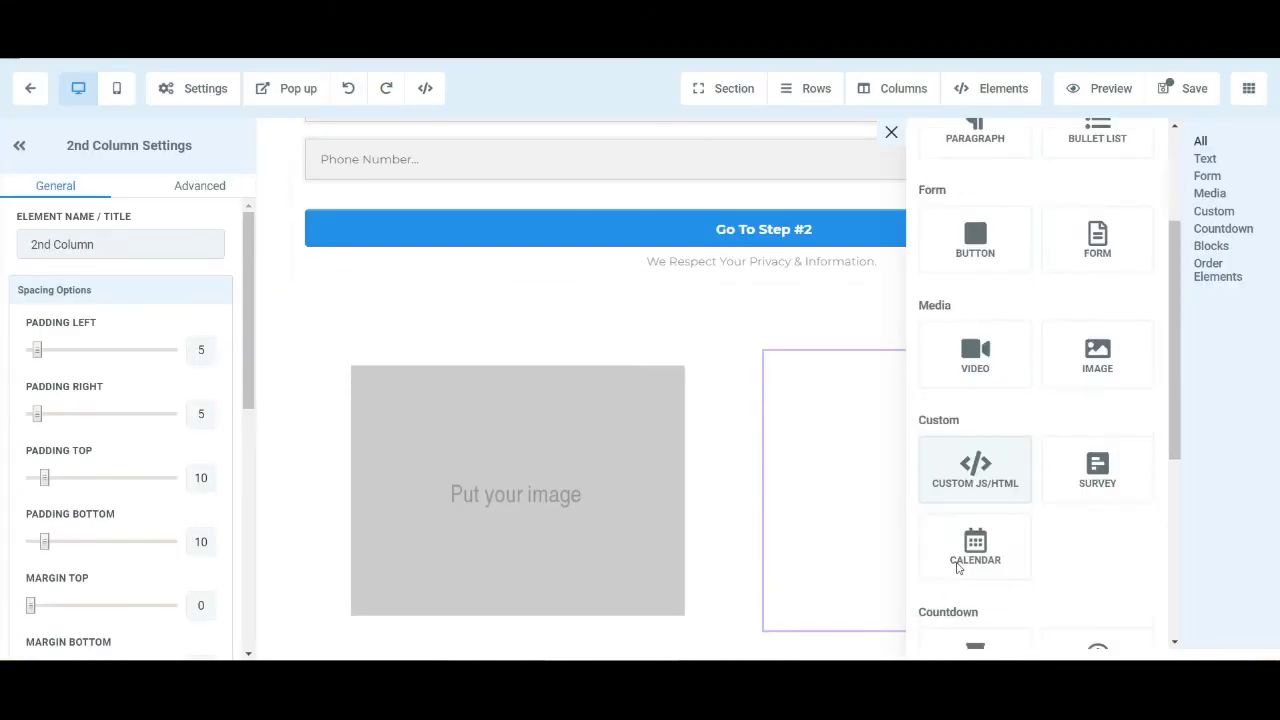
{"action": "scroll", "coordinate": [957, 567], "scroll_direction": "down", "scroll_amount": 1}
{"action": "left_click", "coordinate": [995, 427]}
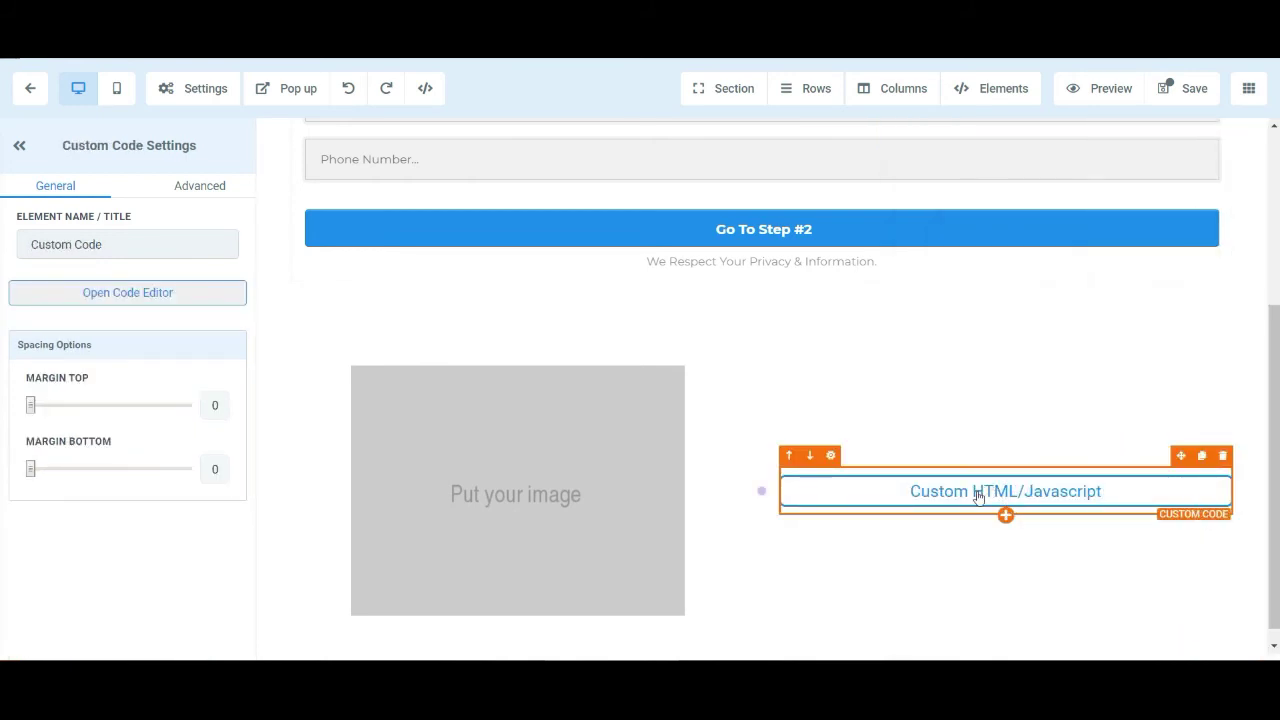
{"action": "left_click", "coordinate": [70, 297]}
{"action": "right_click", "coordinate": [420, 257]}
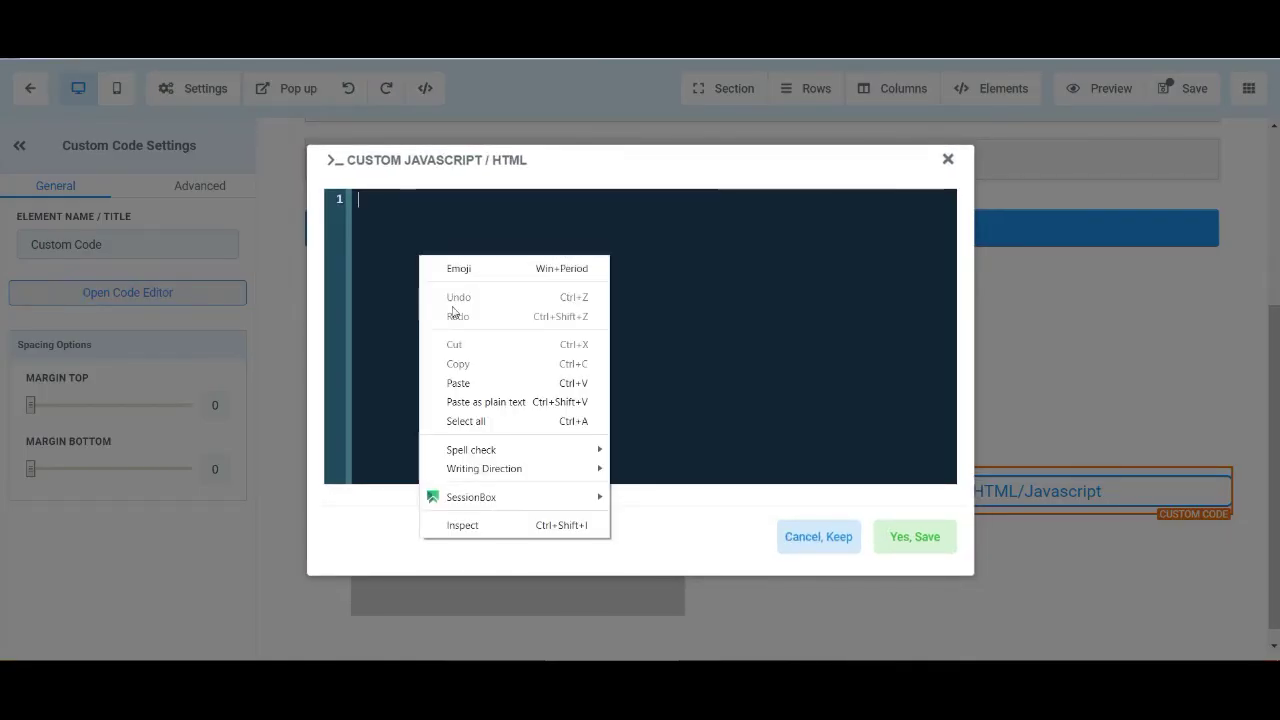
{"action": "left_click", "coordinate": [463, 381]}
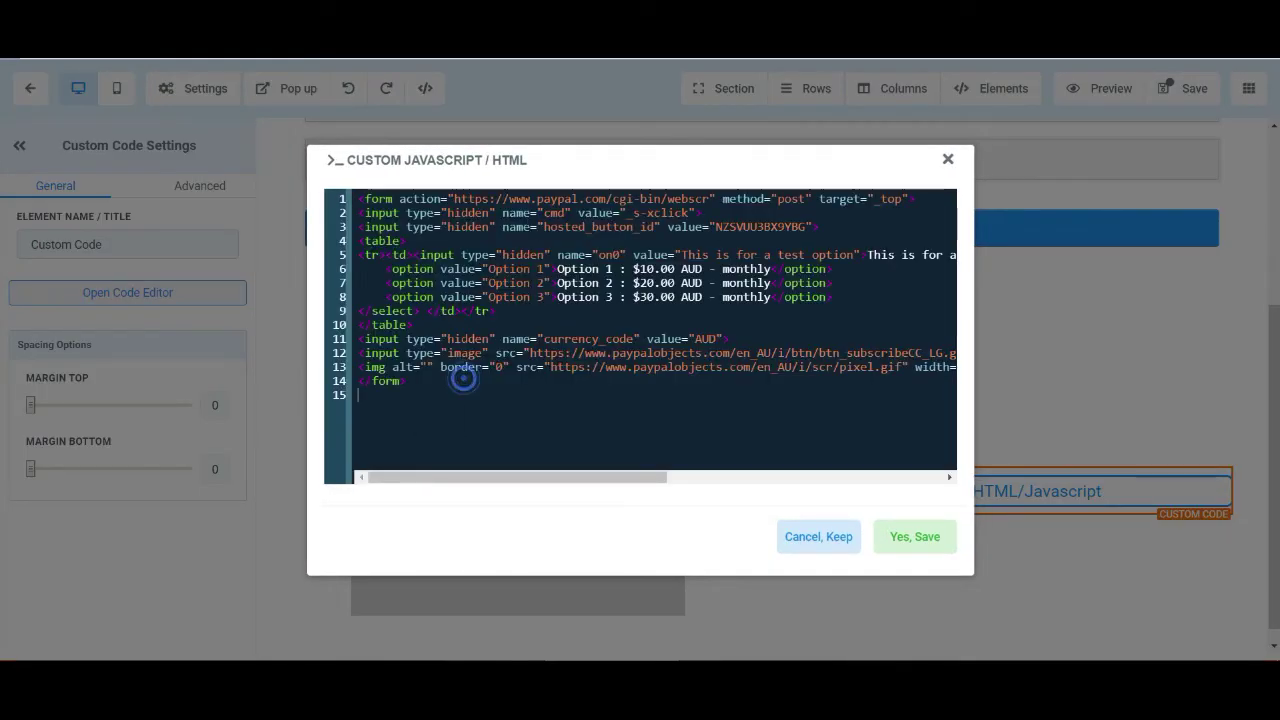
{"action": "left_click", "coordinate": [908, 537]}
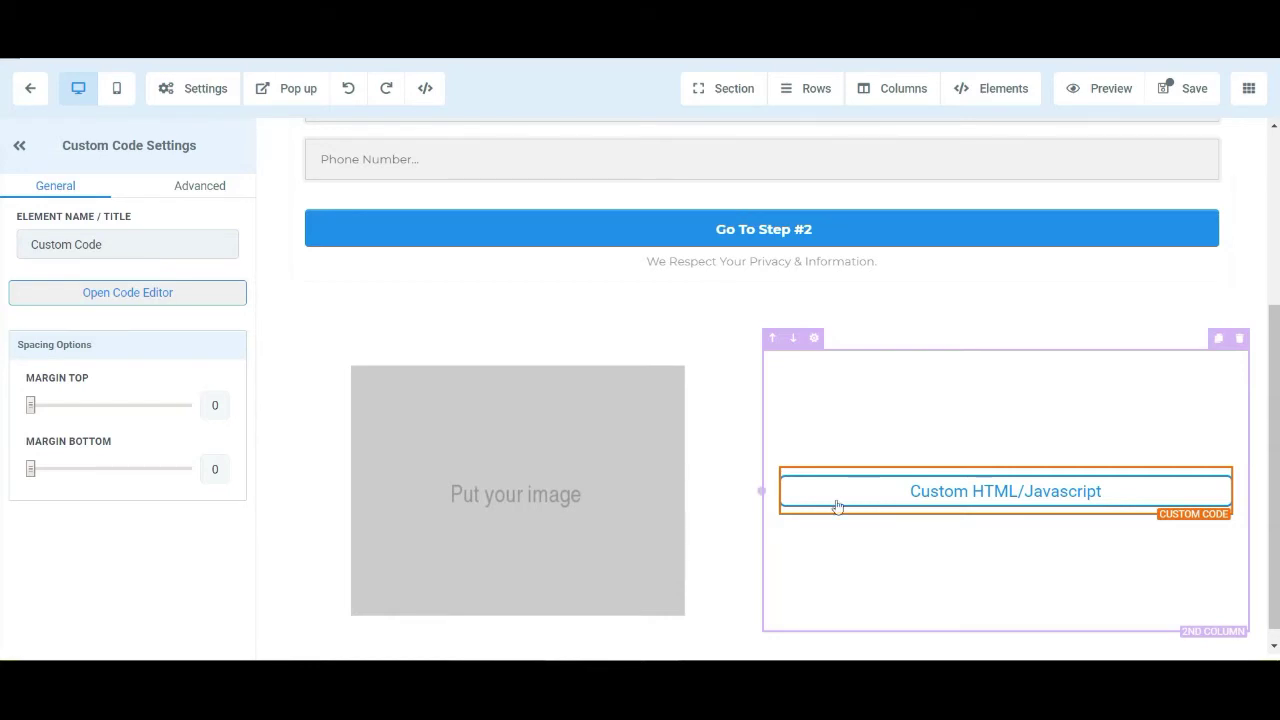
Set the first column's image to the PayPal and card logos picture from the Media Library.
{"action": "scroll", "coordinate": [565, 522], "scroll_direction": "down", "scroll_amount": 1}
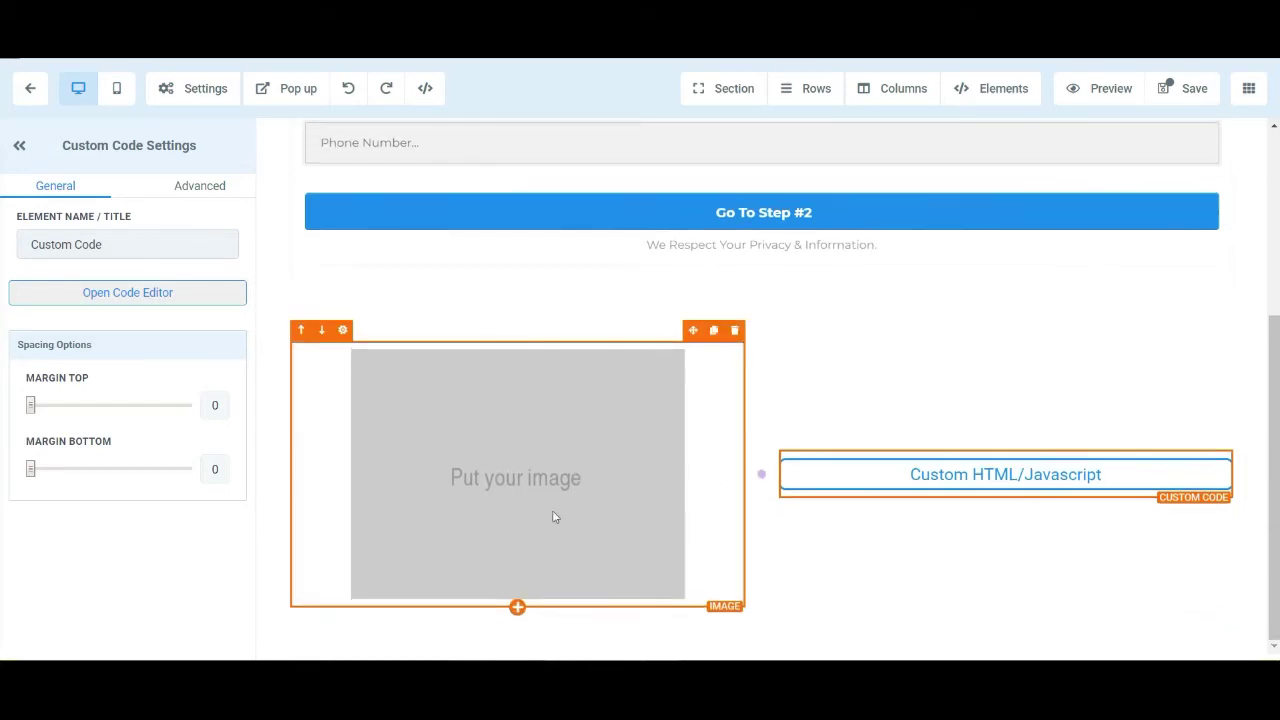
{"action": "left_click", "coordinate": [529, 503]}
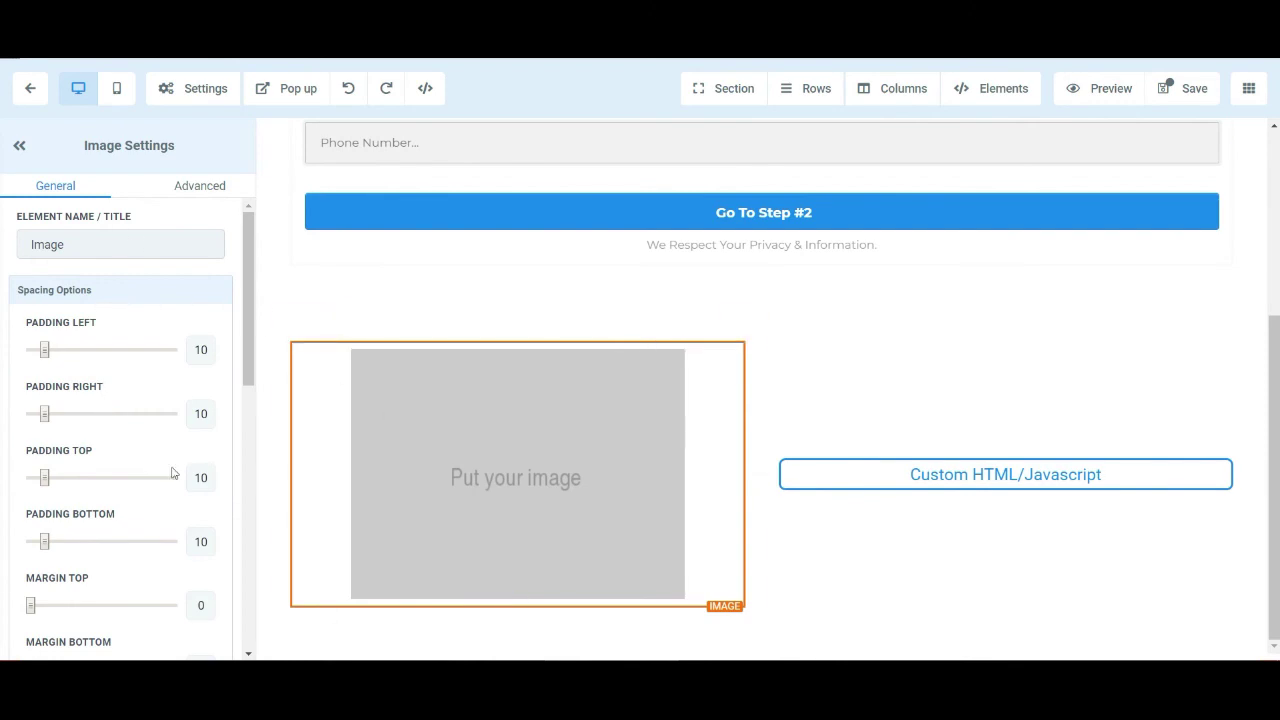
{"action": "scroll", "coordinate": [171, 472], "scroll_direction": "down", "scroll_amount": 3}
{"action": "scroll", "coordinate": [100, 457], "scroll_direction": "down", "scroll_amount": 5}
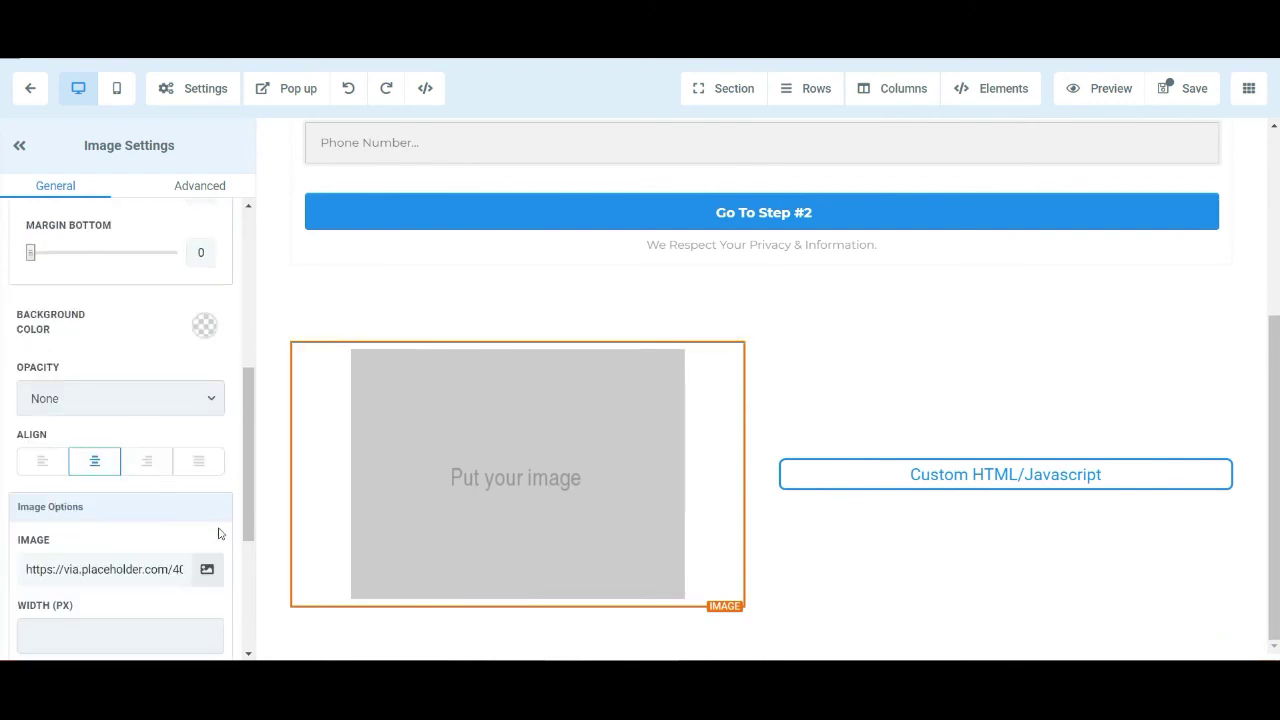
{"action": "scroll", "coordinate": [215, 525], "scroll_direction": "down", "scroll_amount": 1}
{"action": "left_click", "coordinate": [207, 487]}
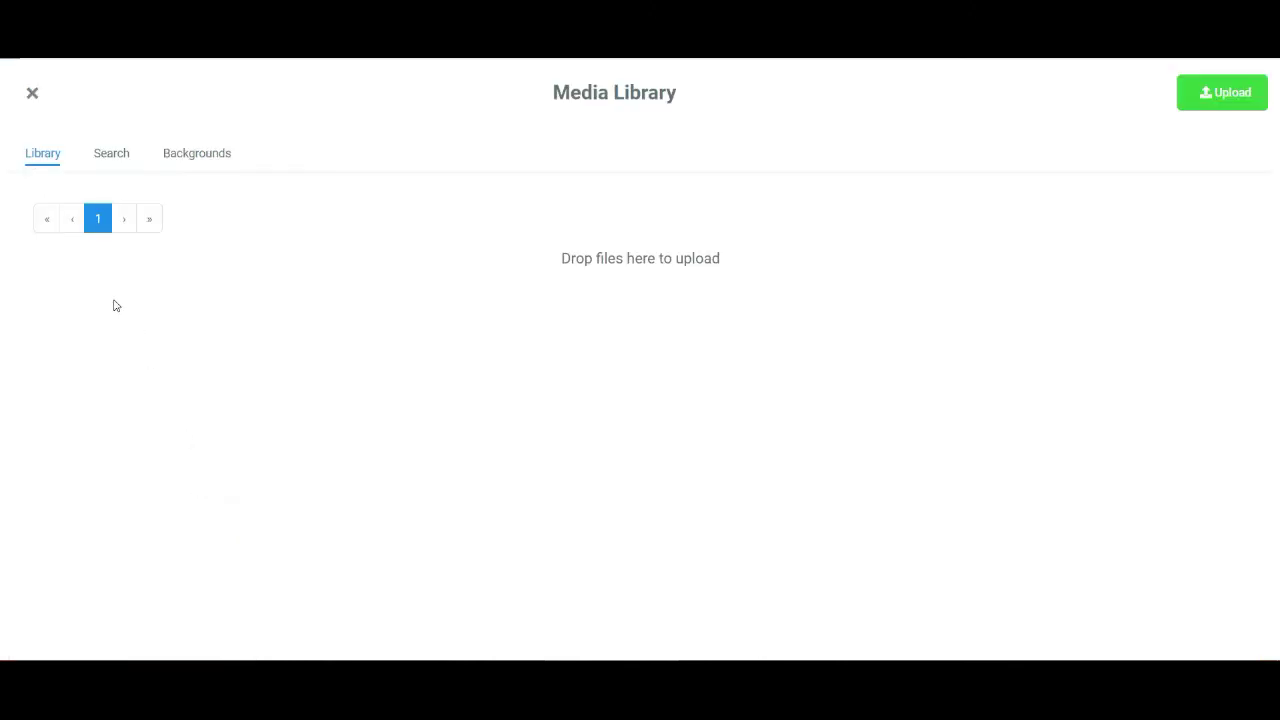
{"action": "left_click", "coordinate": [81, 281]}
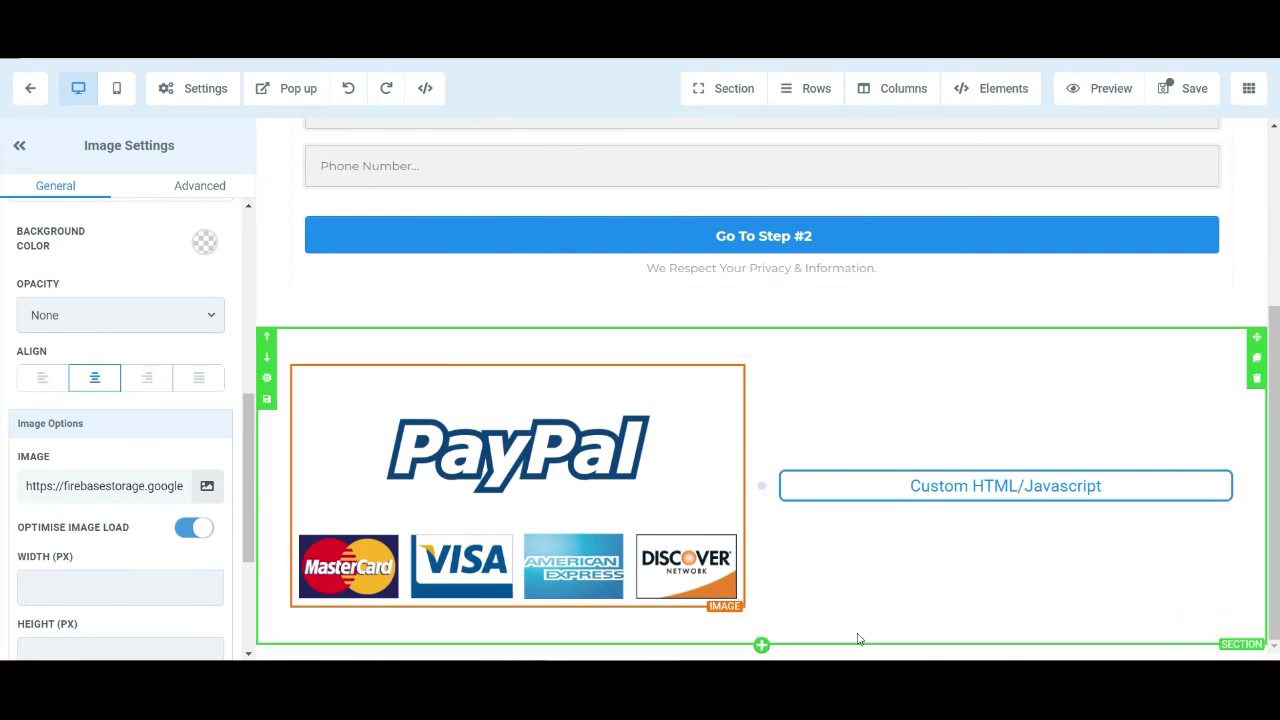
Add a full-width section with a one-column row holding a Custom JS/HTML element.
{"action": "left_click", "coordinate": [763, 646]}
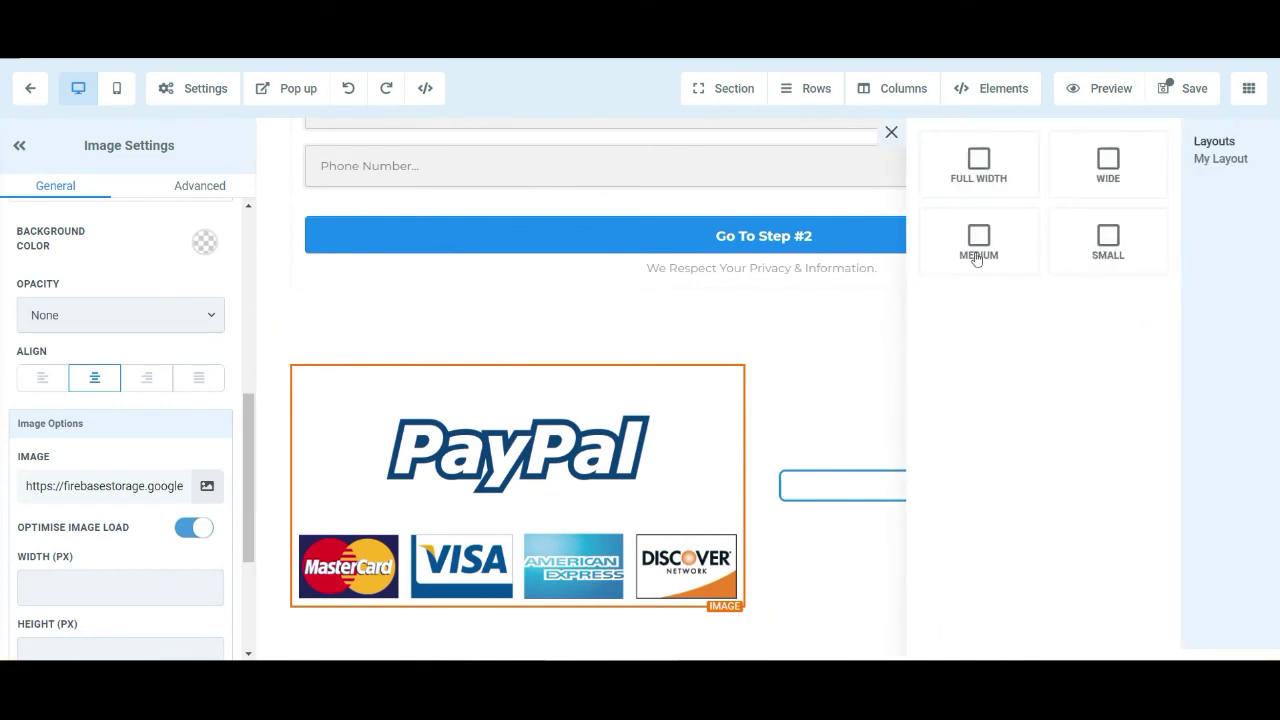
{"action": "left_click", "coordinate": [979, 166]}
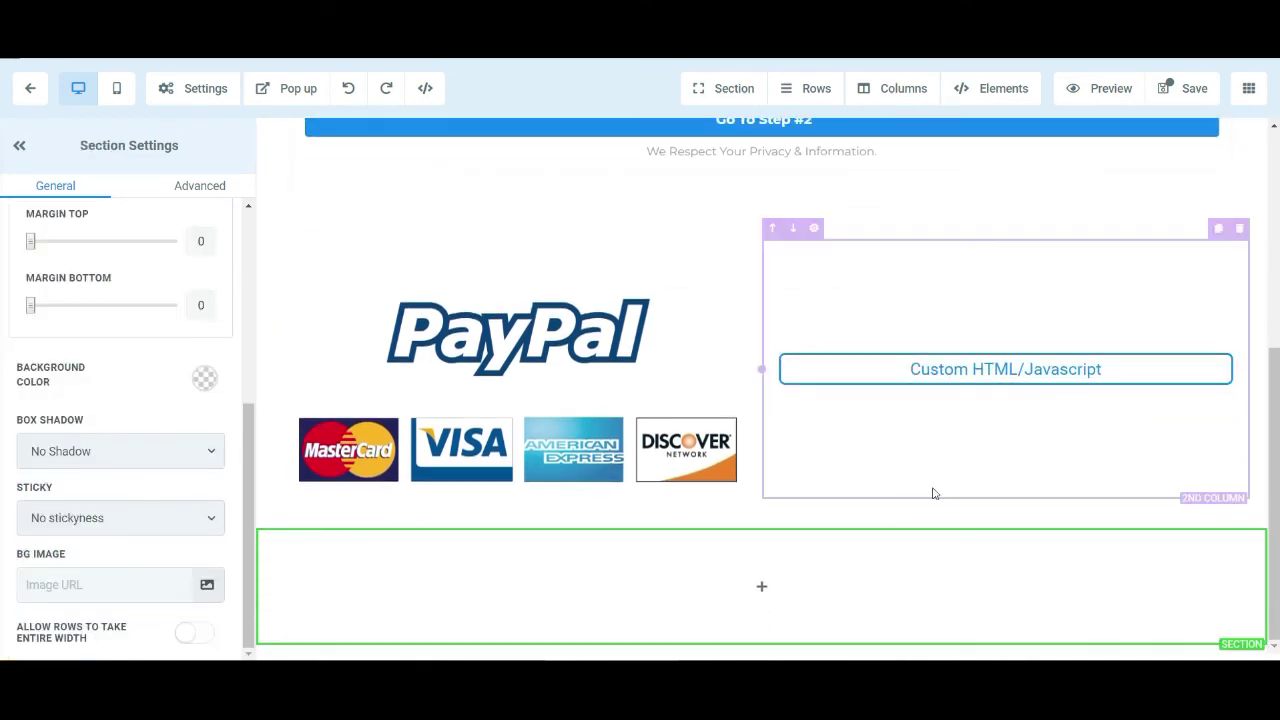
{"action": "left_click", "coordinate": [763, 586]}
{"action": "left_click", "coordinate": [1065, 215]}
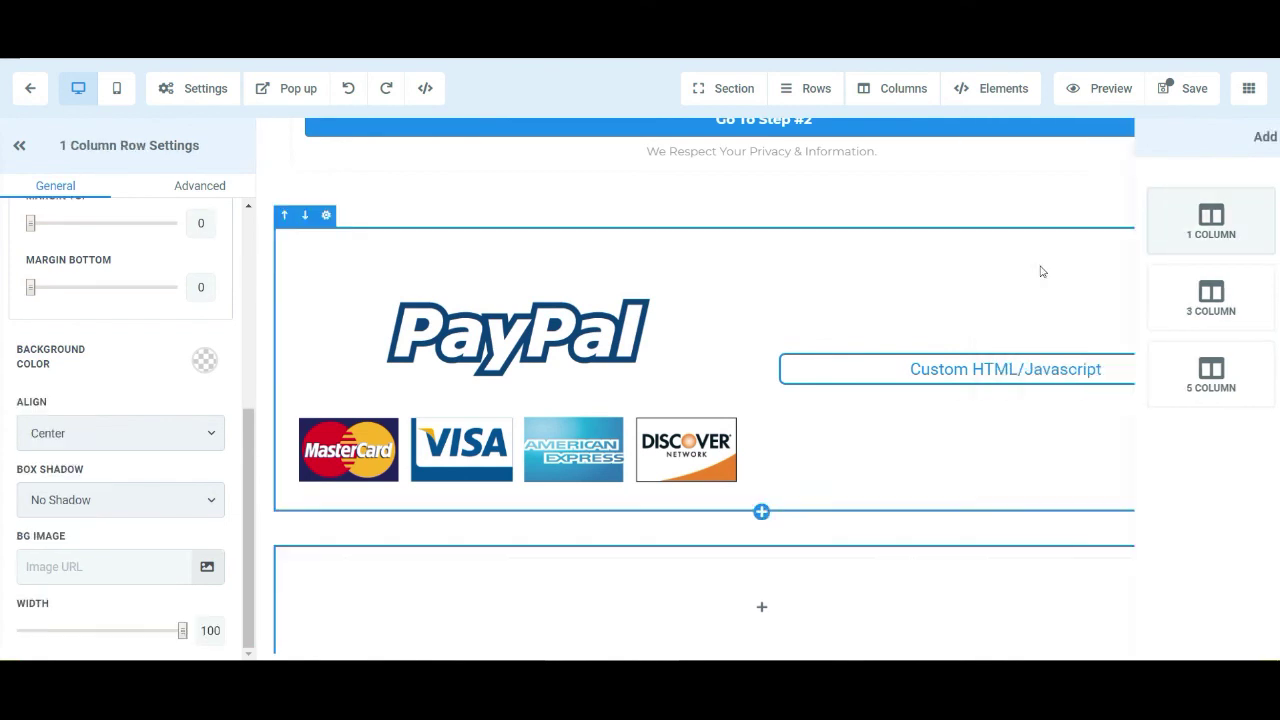
{"action": "left_click", "coordinate": [777, 574]}
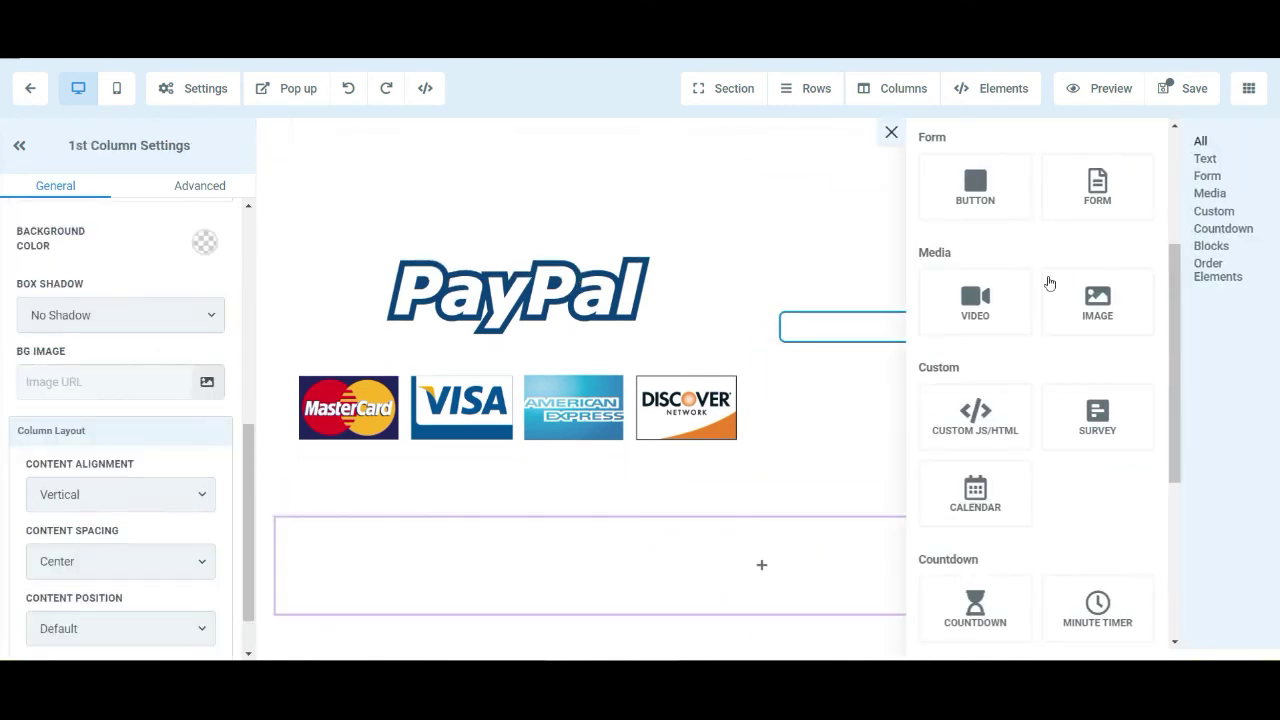
{"action": "left_click", "coordinate": [968, 428]}
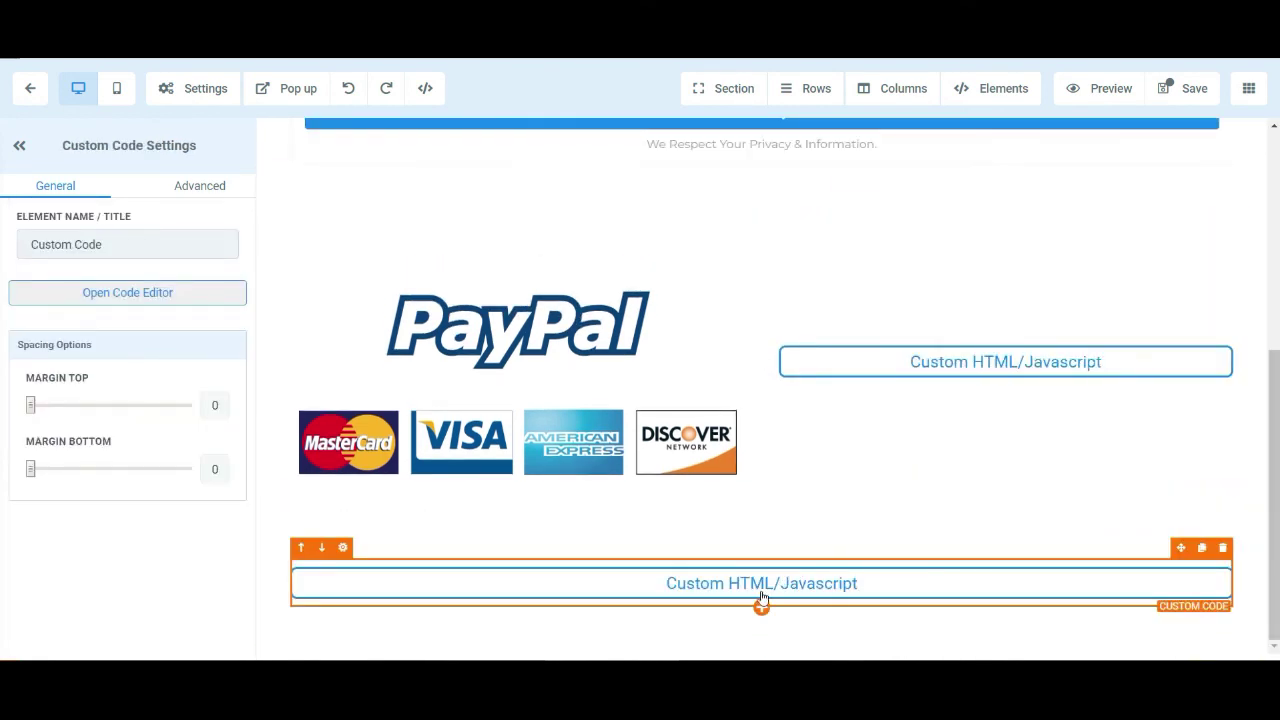
Paste the PayPal subscription button code into the new block's code editor and save it.
{"action": "left_click", "coordinate": [170, 296]}
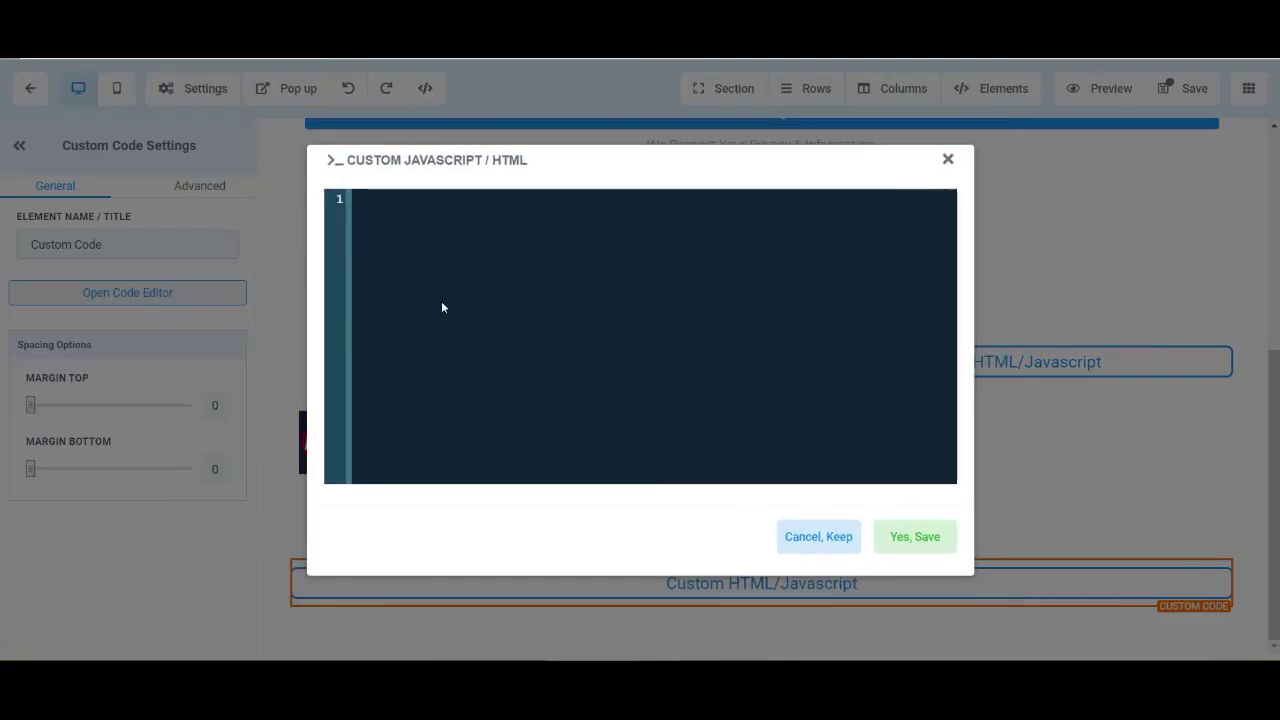
{"action": "left_click", "coordinate": [442, 300]}
{"action": "right_click", "coordinate": [421, 228]}
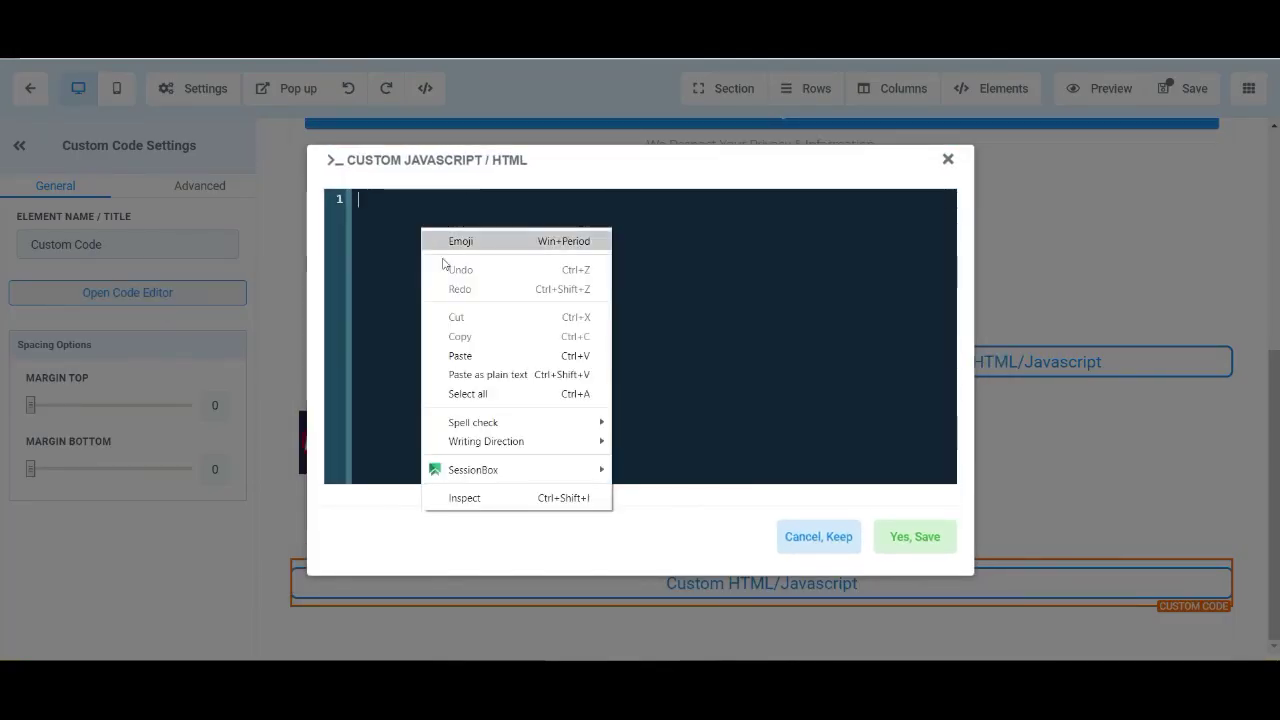
{"action": "left_click", "coordinate": [462, 356]}
{"action": "left_click", "coordinate": [915, 537]}
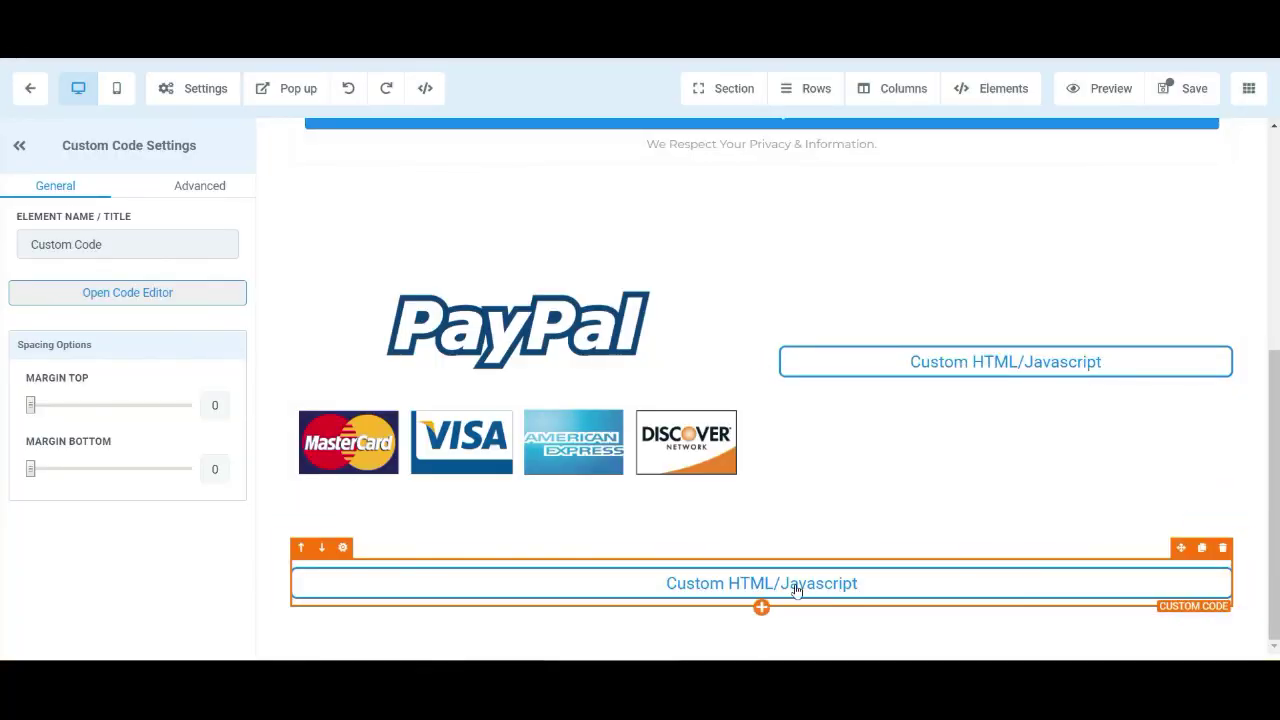
{"action": "scroll", "coordinate": [795, 588], "scroll_direction": "up", "scroll_amount": 1}
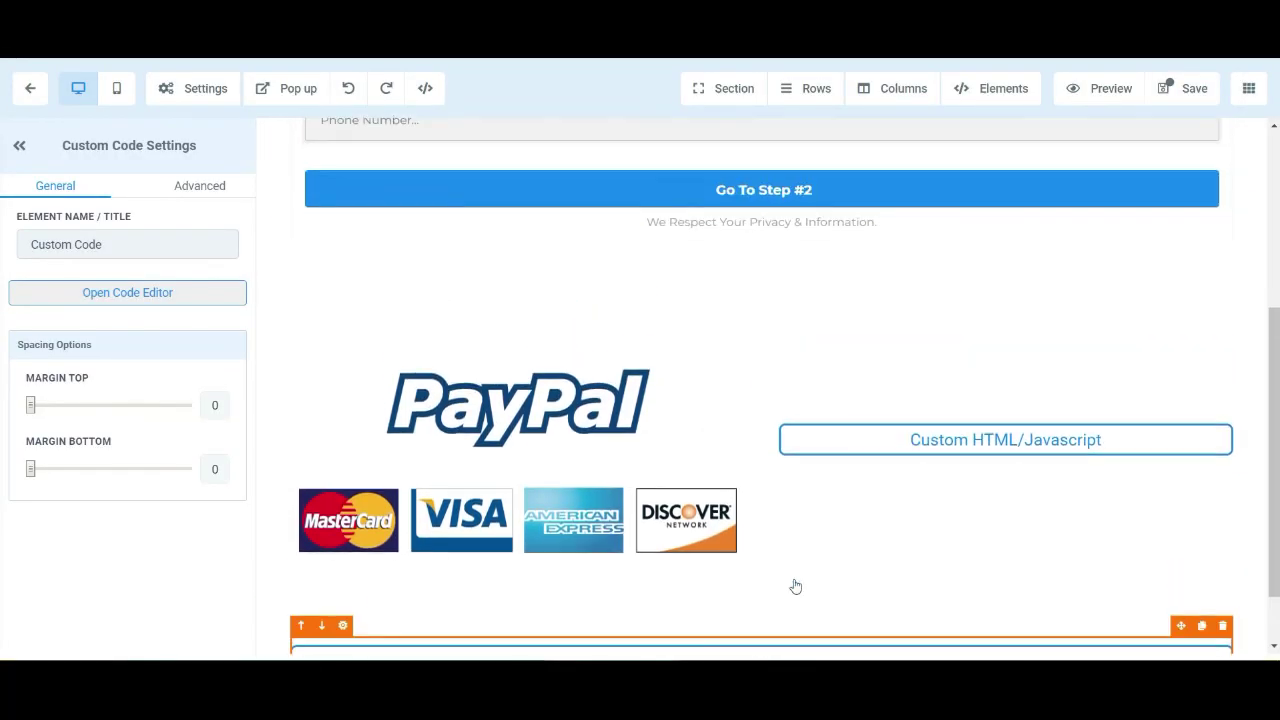
{"action": "scroll", "coordinate": [795, 586], "scroll_direction": "down", "scroll_amount": 1}
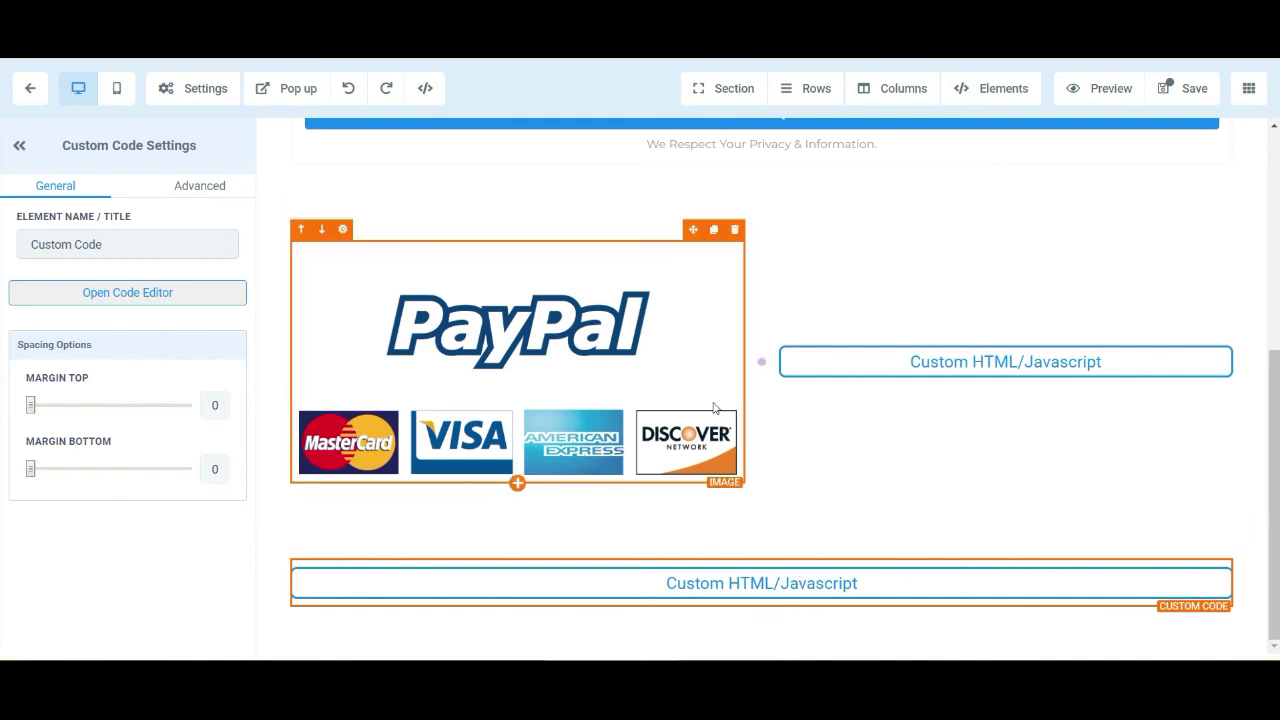
{"action": "scroll", "coordinate": [1115, 167], "scroll_direction": "up", "scroll_amount": 1}
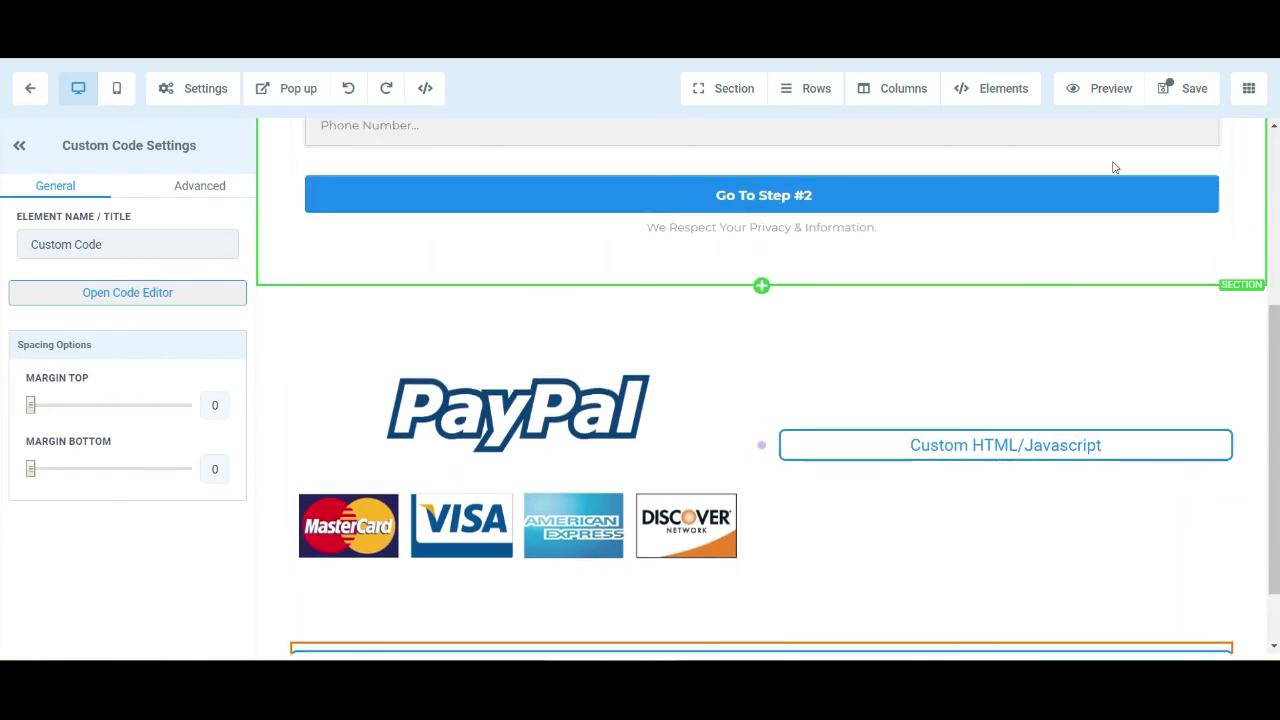
Save the page and confirm the preview dropdown offers the three 10–30 AUD prices, keeping Option 1.
{"action": "left_click", "coordinate": [1185, 88]}
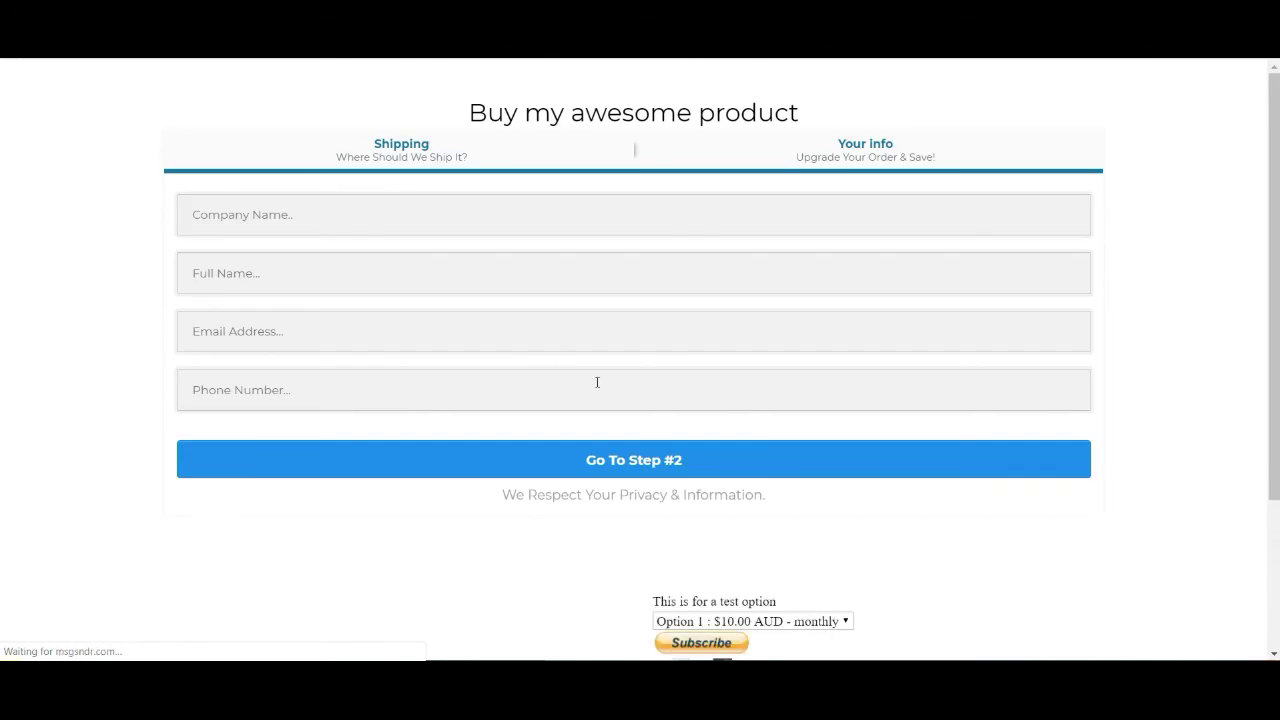
{"action": "scroll", "coordinate": [597, 380], "scroll_direction": "down", "scroll_amount": 5}
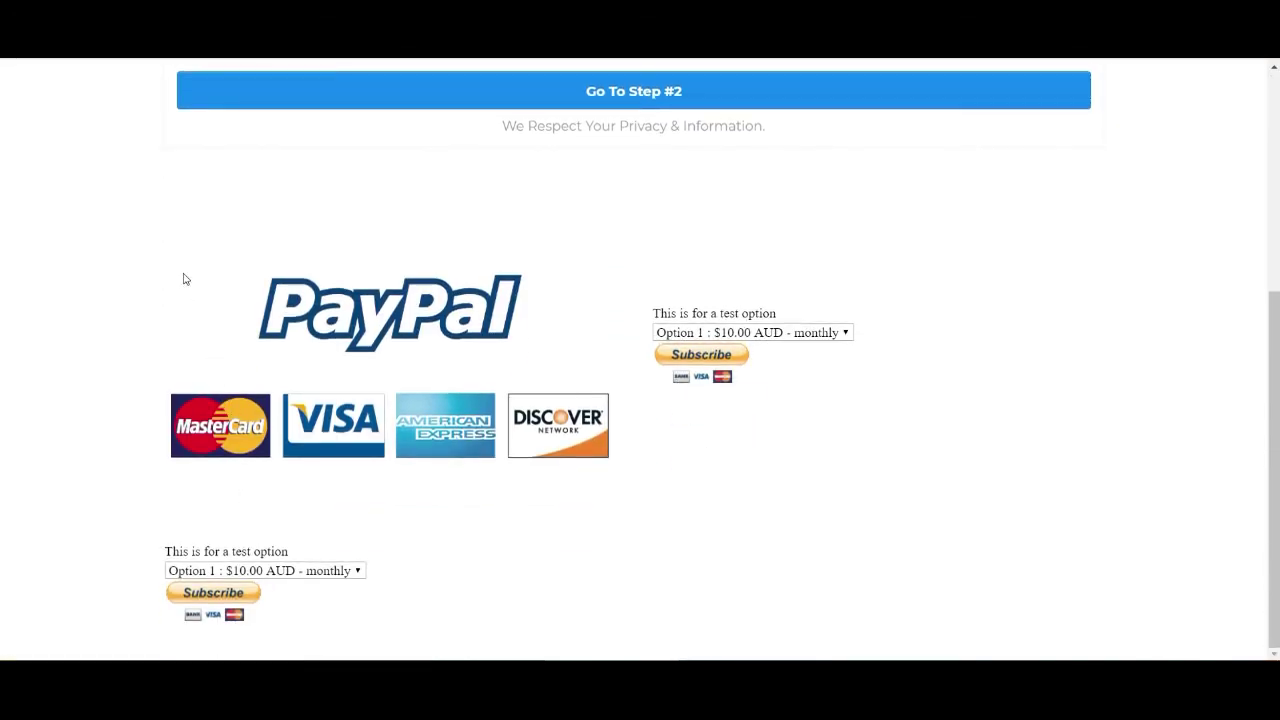
{"action": "left_click", "coordinate": [832, 334]}
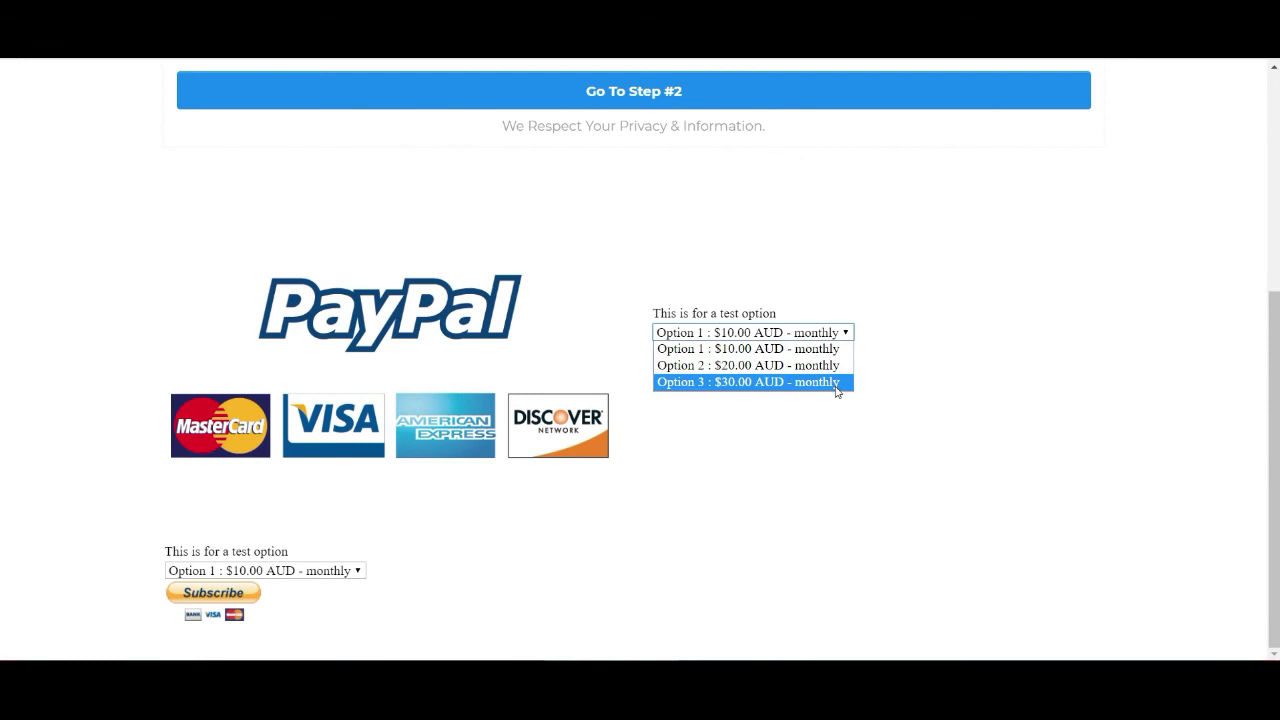
{"action": "left_click", "coordinate": [882, 402]}
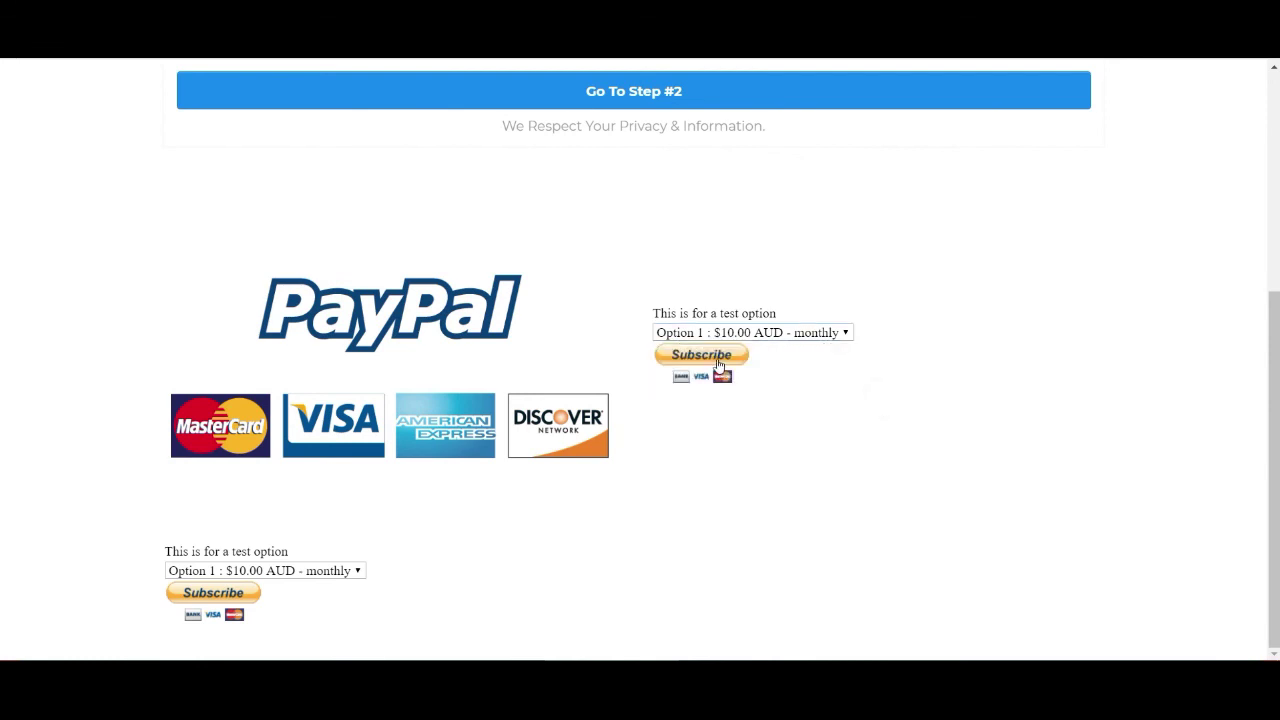